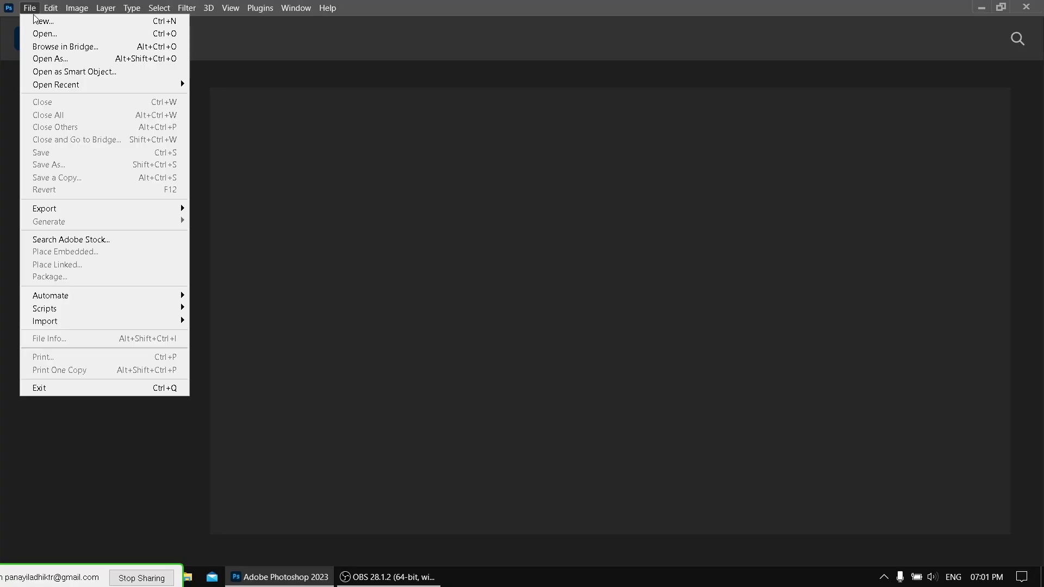
- Start a new document using the recent 1100 x 1600 px, 300 ppi preset
left_click(33, 20)
key("Right")
key("Right")
key("Right")
- Create the blank document and open the mountain grassland photo
left_click(756, 481)
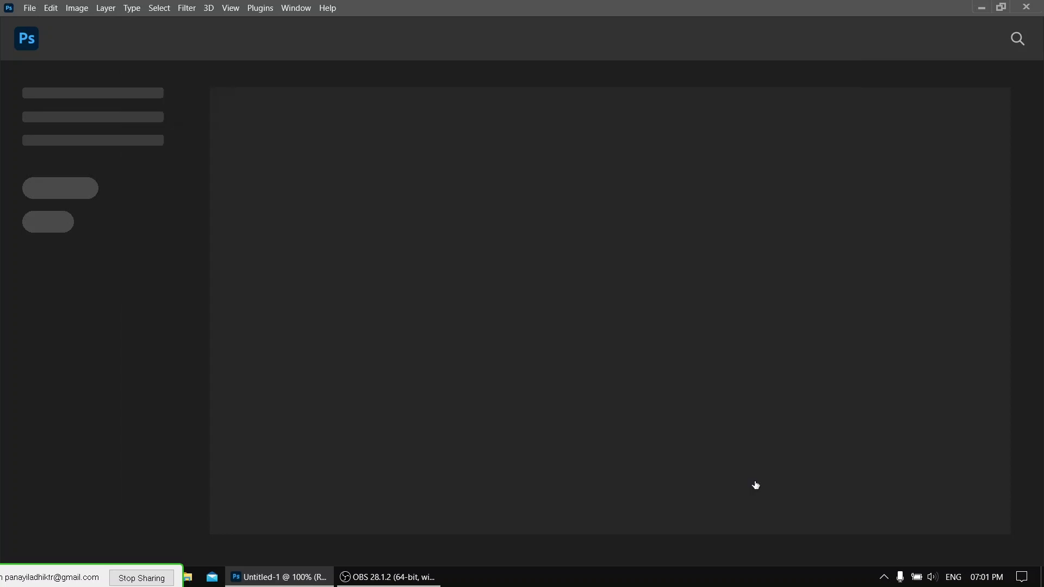
key("ctrl+o")
double_click(156, 105)
left_click(310, 105)
left_click(387, 363)
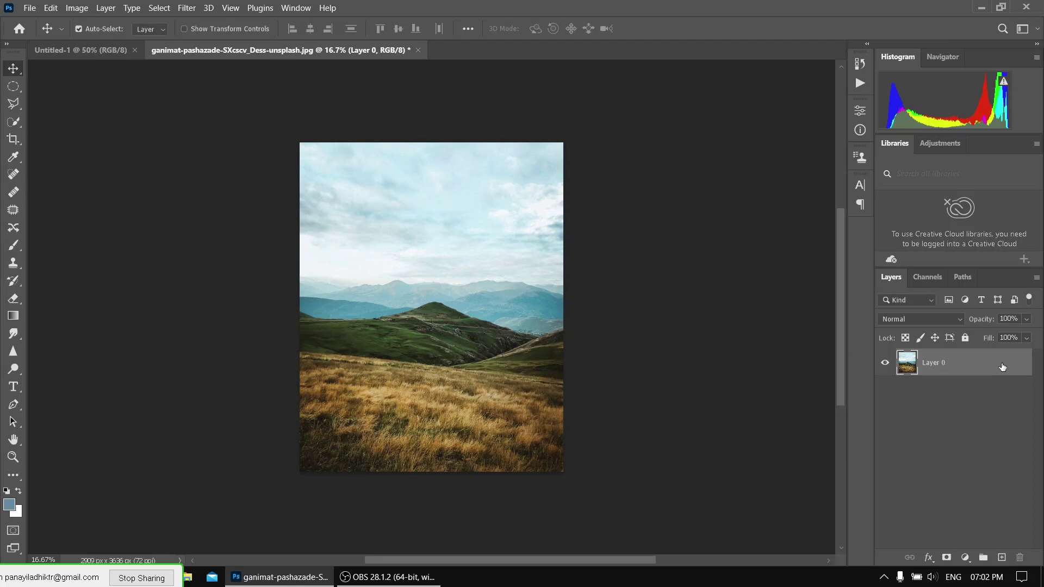
- Drag the landscape photo into Untitled-1 and scale it to fill the canvas
left_click_drag(1005, 390, 725, 263)
key("ctrl+t")
scroll(523, 278, "down", 5, "alt")
left_click_drag(550, 145, 560, 158)
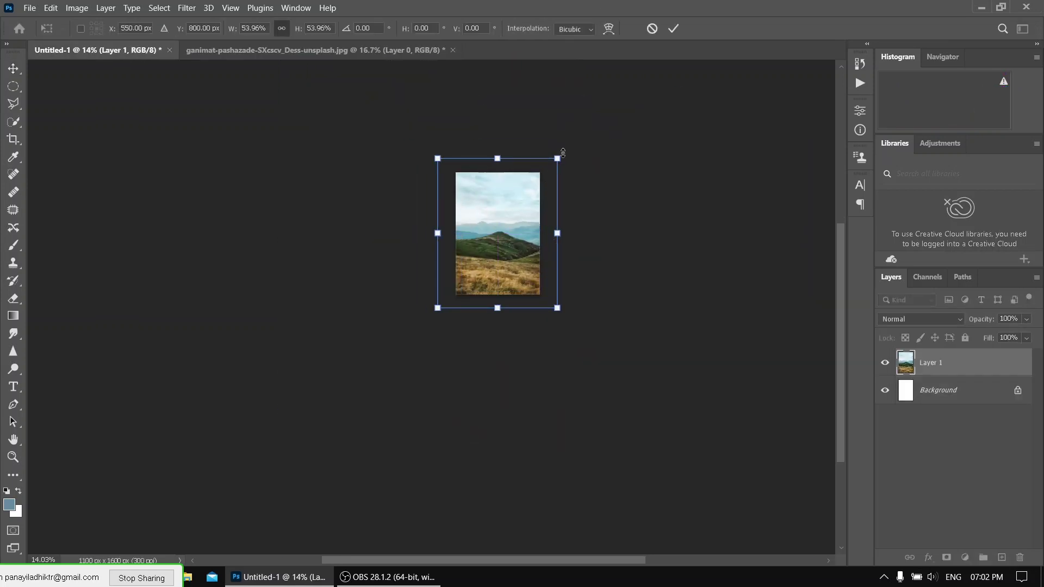
key("ctrl+0")
left_click_drag(590, 348, 584, 351)
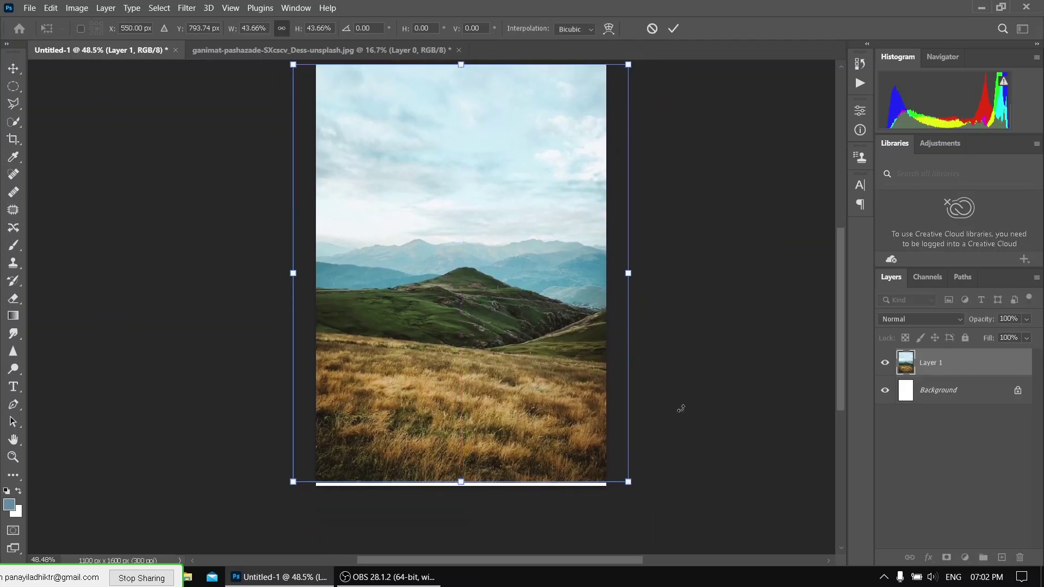
key("Return")
key("ctrl+t")
left_click_drag(413, 218, 404, 207)
left_click(673, 29)
- Open the dirt path photo and paste it into the composite as a new layer
left_click(29, 7)
left_click(33, 32)
double_click(158, 104)
key("ctrl+a")
key("ctrl+c")
key("ctrl+Tab")
key("ctrl+v")
- Shrink the path layer to the canvas size and lower it to 36% opacity
key("ctrl+t")
key("ctrl+minus")
key("ctrl+minus")
key("ctrl+minus")
left_click_drag(618, 489, 541, 361)
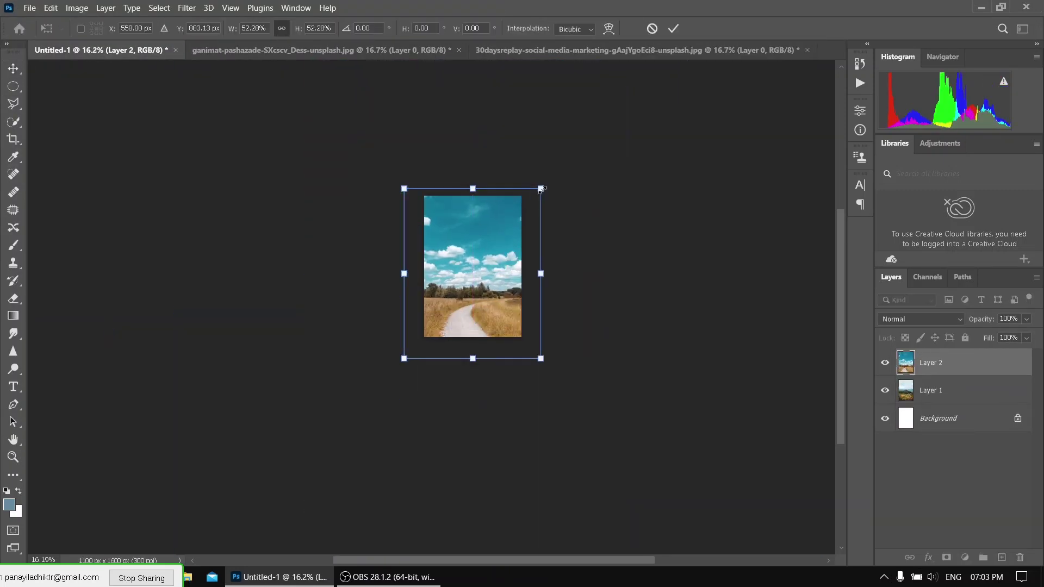
key("Return")
key("ctrl+0")
key("3")
key("6")
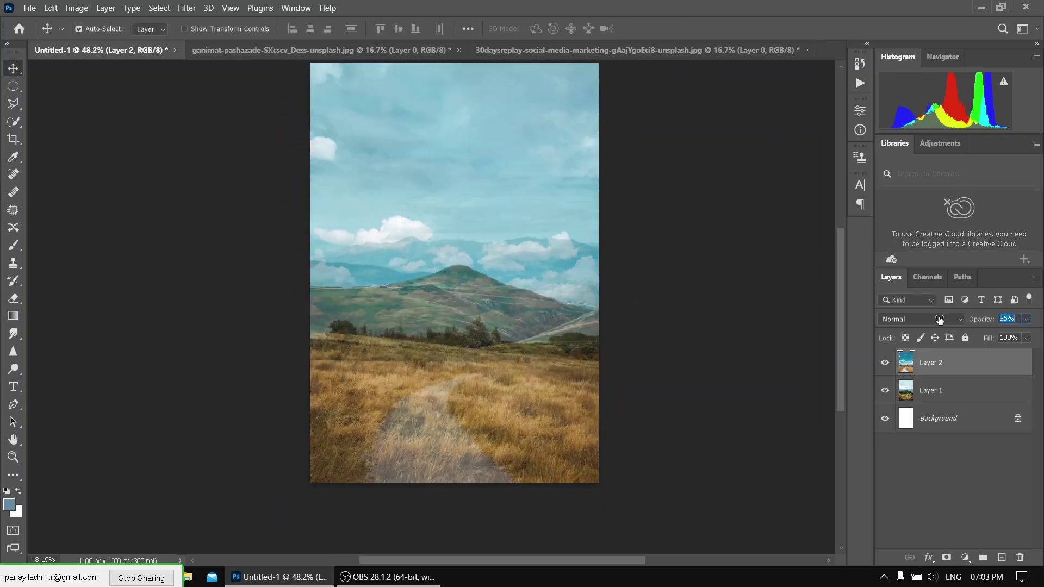
- Add a layer mask and paint black to hide everything except the path
left_click(947, 557)
key("b")
key("d")
key("x")
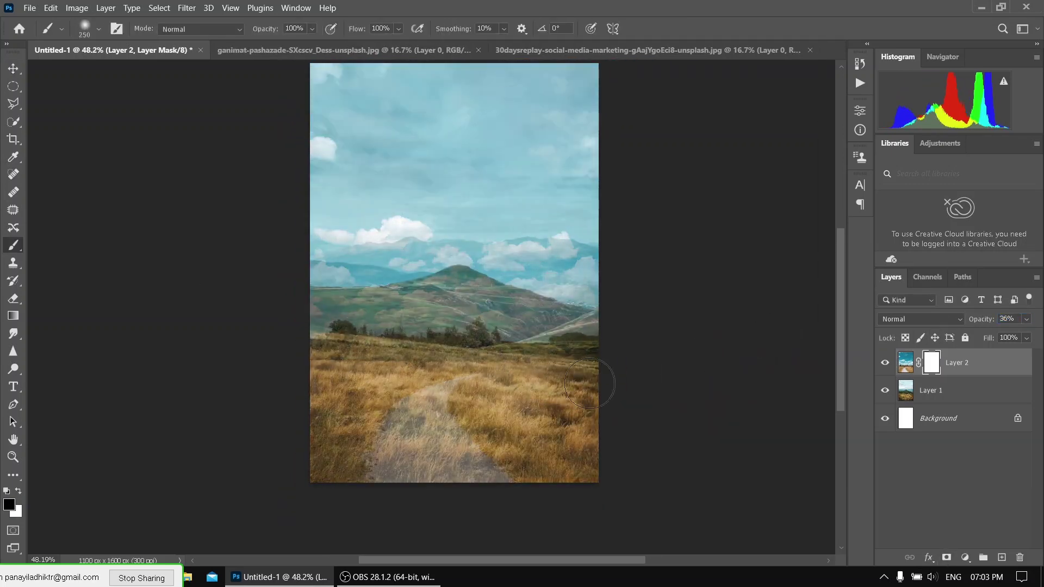
mouse_move(514, 456)
left_mouse_down()
mouse_move(544, 378)
mouse_move(440, 348)
mouse_move(353, 354)
mouse_move(348, 446)
left_mouse_up()
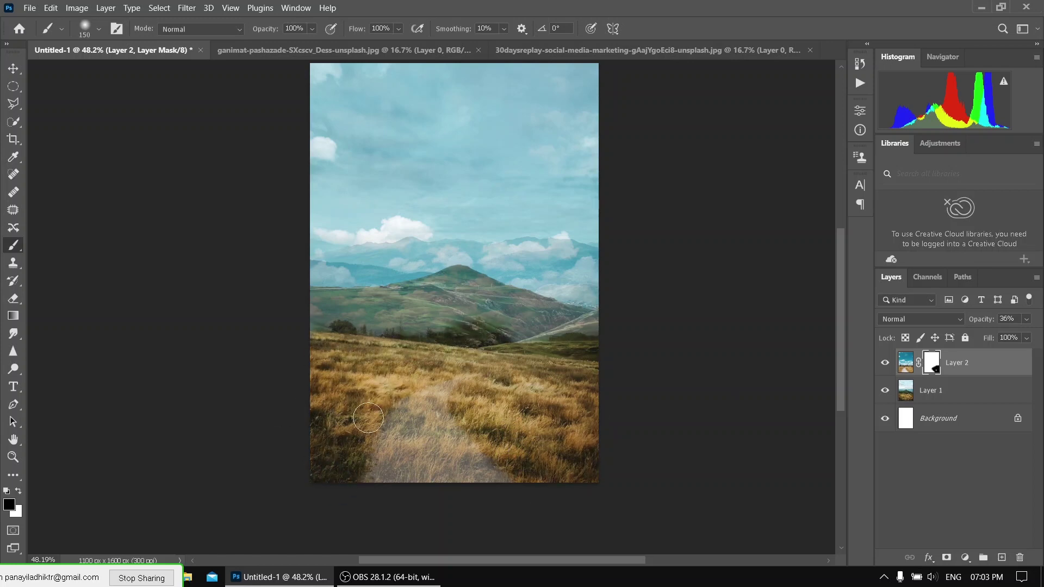
left_click_drag(354, 337, 654, 327)
left_click_drag(598, 305, 334, 294)
key("bracketright")
key("bracketright")
key("bracketright")
left_click_drag(334, 245, 532, 0)
- Restore the path layer to 100% opacity
key("v")
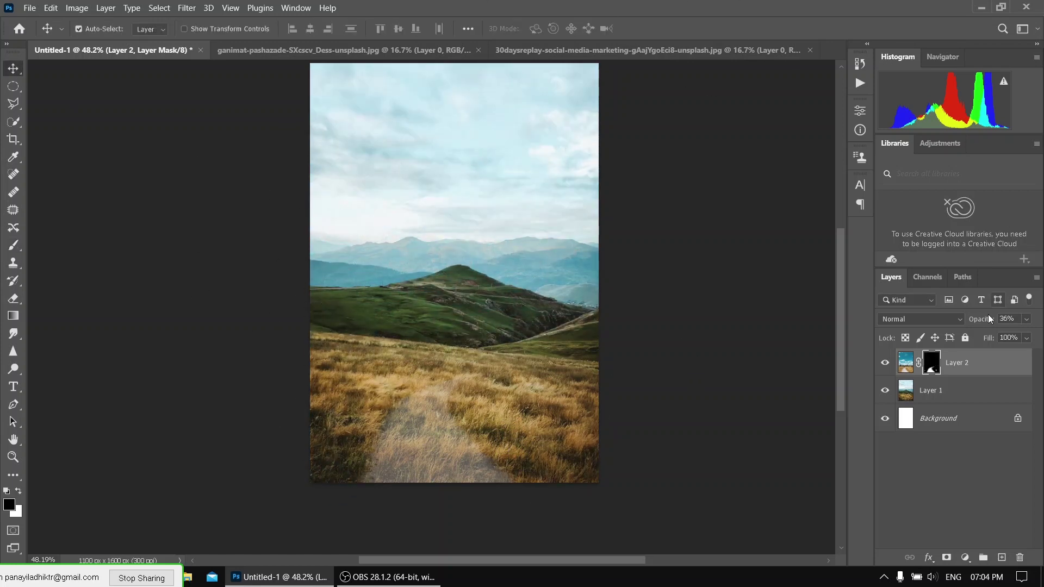
key("0")
scroll(628, 362, "down", 1)
scroll(528, 310, "up", 5)
scroll(528, 310, "down", 5)
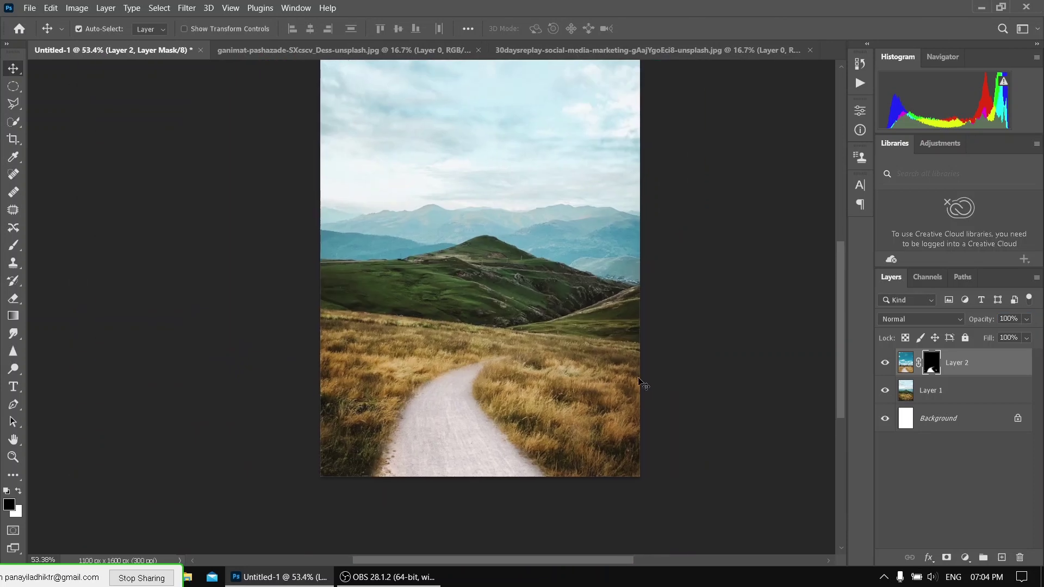
- Lasso the wooden cabin from its photo and paste it into the composite
key("ctrl+o")
left_click(366, 424)
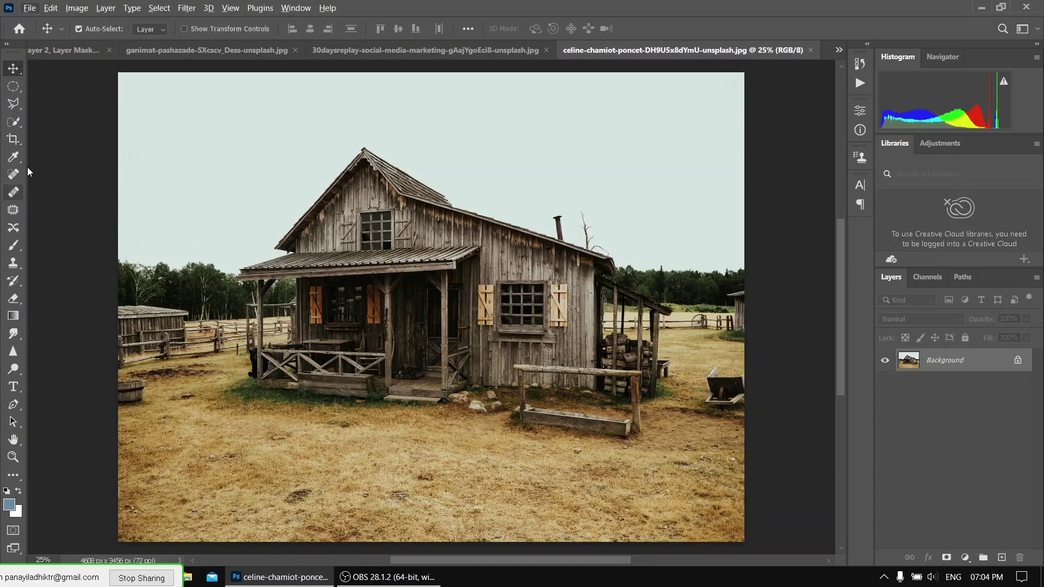
key("l")
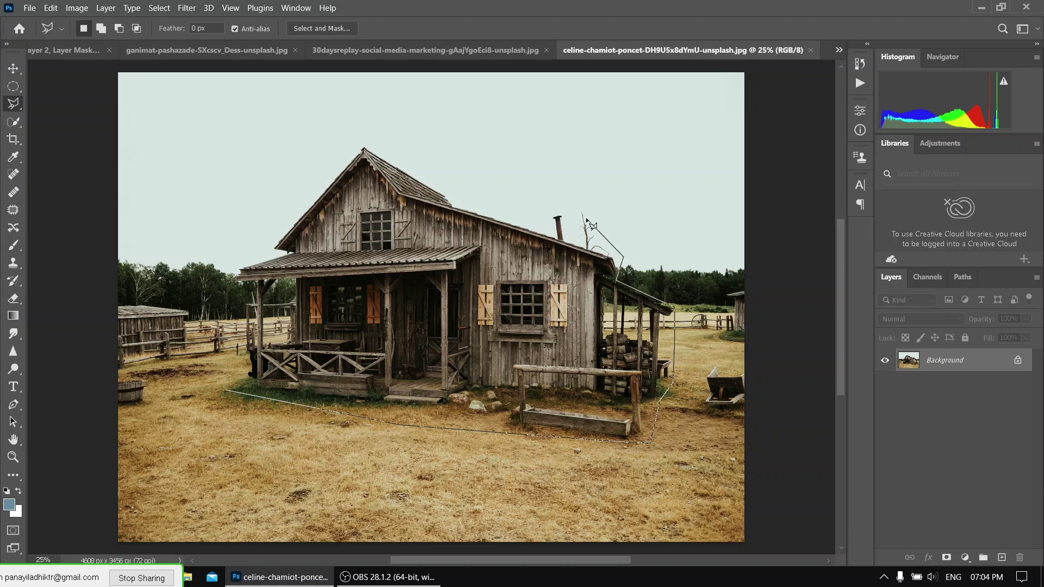
left_click(222, 338)
key("ctrl+c")
key("ctrl+Tab")
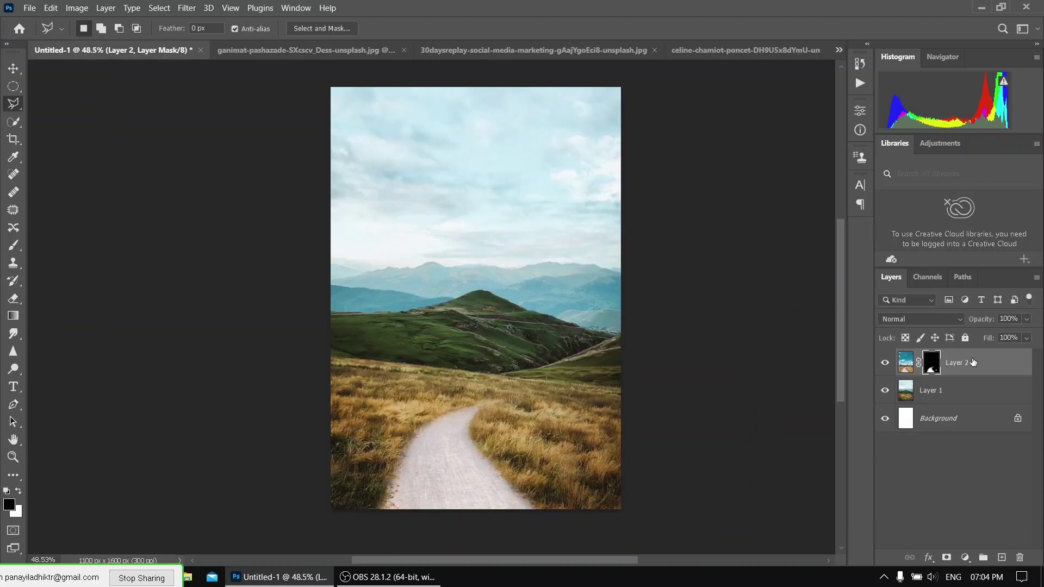
key("ctrl+v")
- Shrink the cabin, flip it horizontally and place it on the hill
key("ctrl+t")
scroll(634, 296, "up", 3)
left_click_drag(723, 420, 571, 348)
left_click_drag(435, 304, 430, 310)
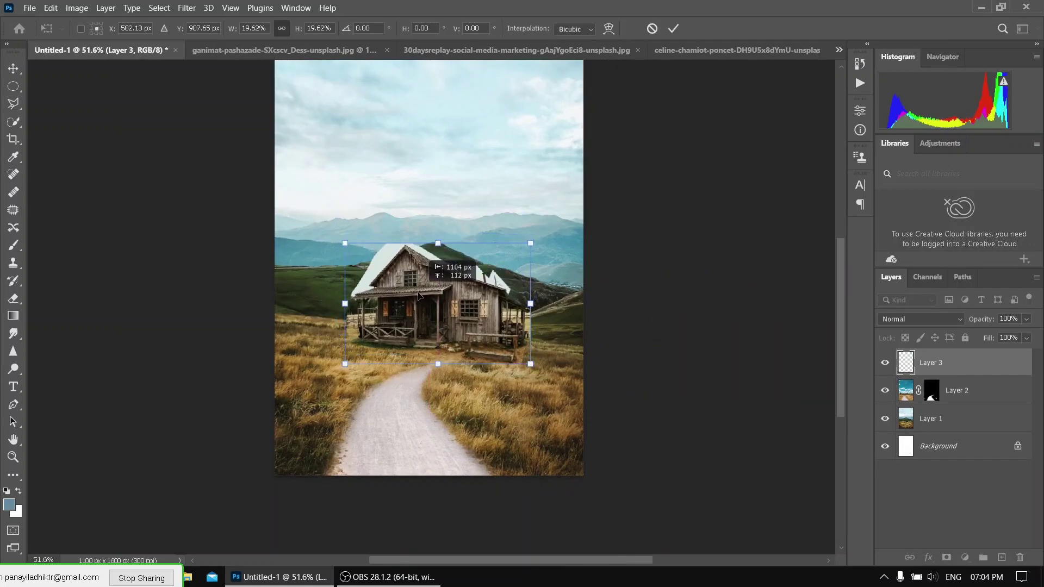
left_click_drag(530, 244, 337, 249)
left_click_drag(458, 314, 421, 314)
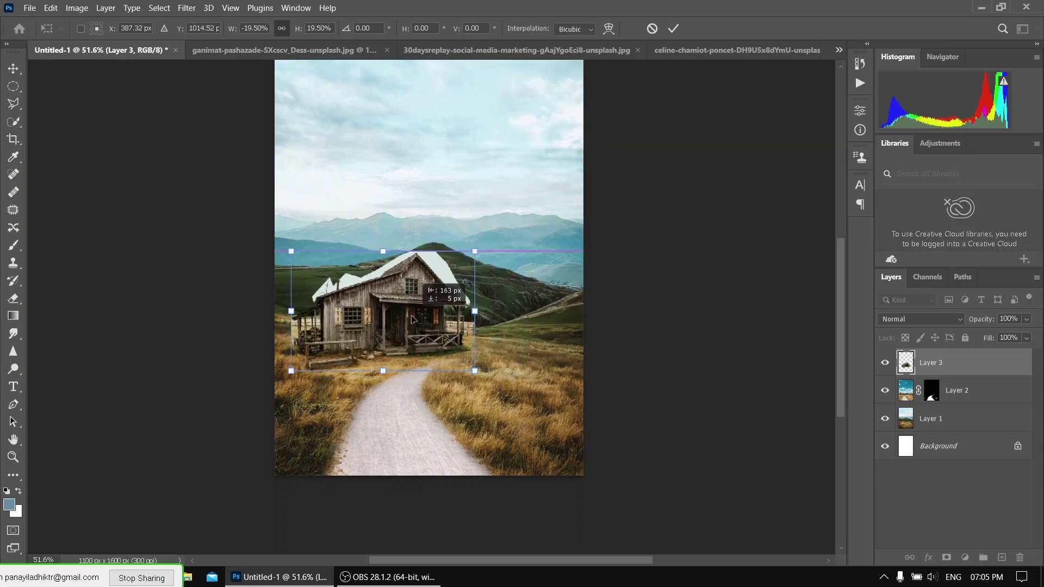
key("Return")
- Lasso the leftover sky around the cabin's roof peak and ridge and delete it
key("l")
scroll(541, 207, "up", 5)
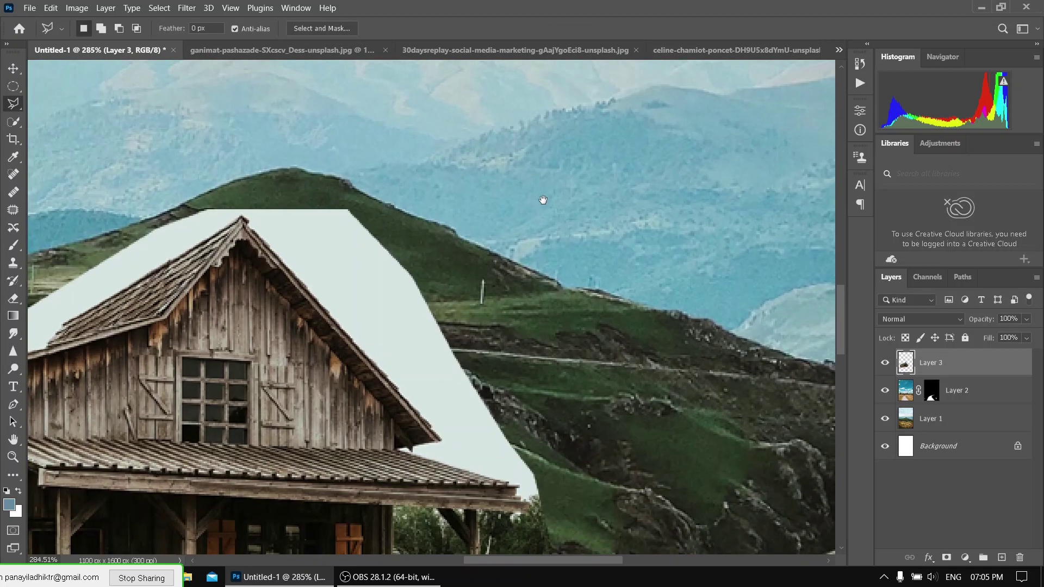
scroll(381, 163, "up", 5)
left_click(159, 86)
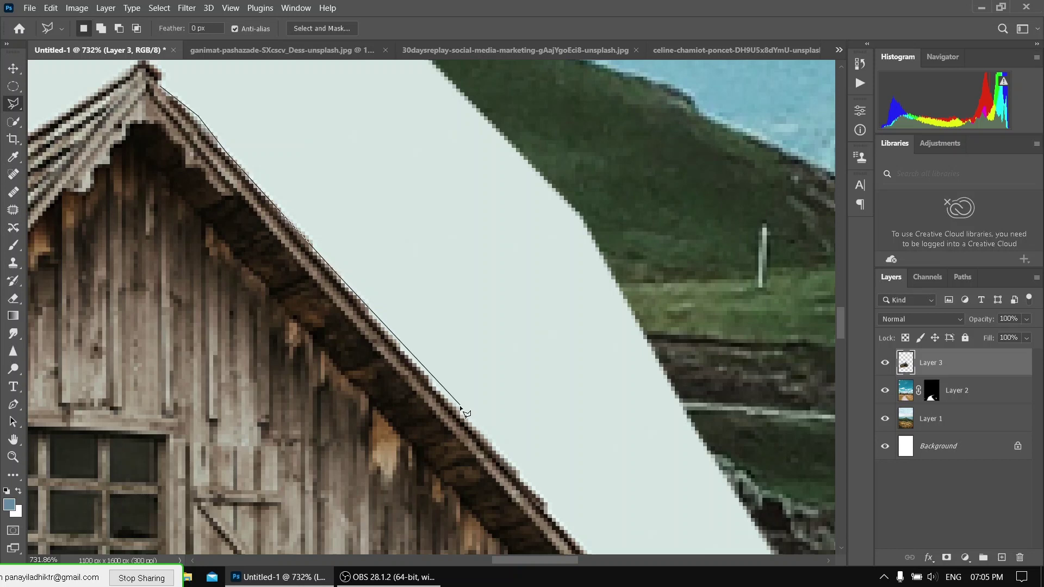
left_click_drag(561, 522, 439, 318)
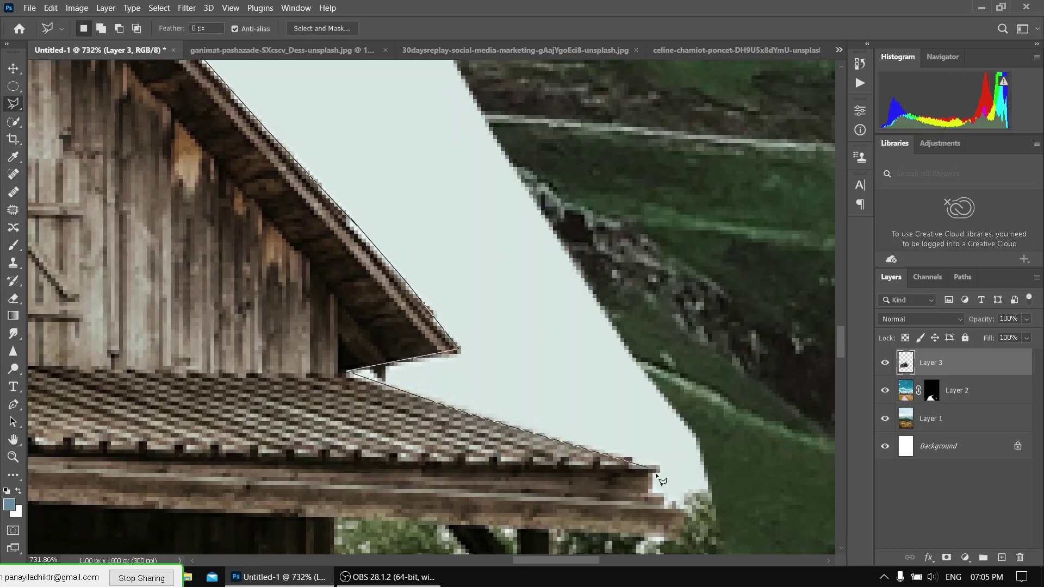
scroll(548, 249, "up", 5)
scroll(381, 244, "left", 5)
left_click(616, 82)
left_click(247, 216)
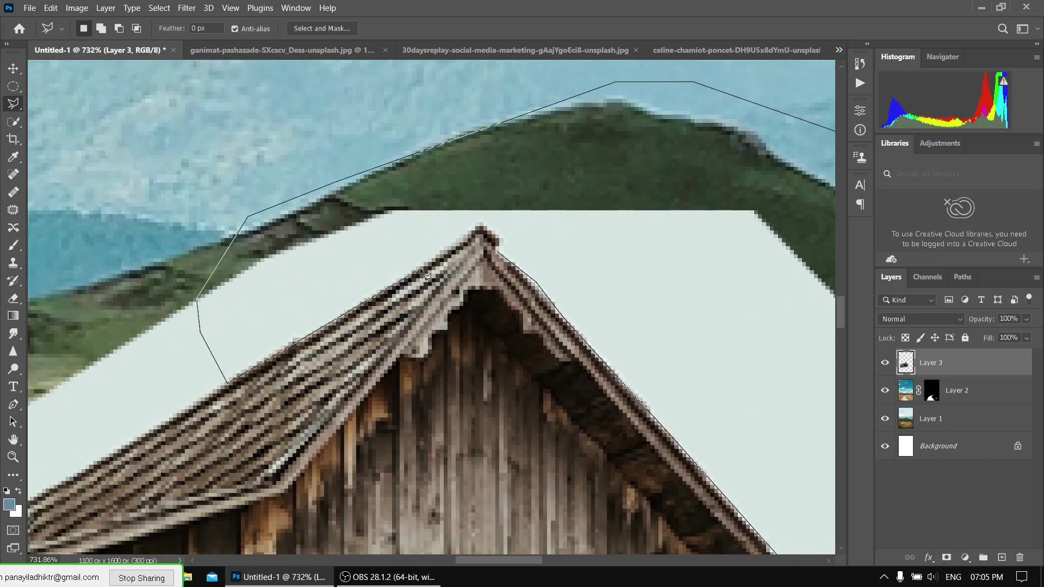
scroll(496, 239, "down", 5)
scroll(731, 226, "up", 5)
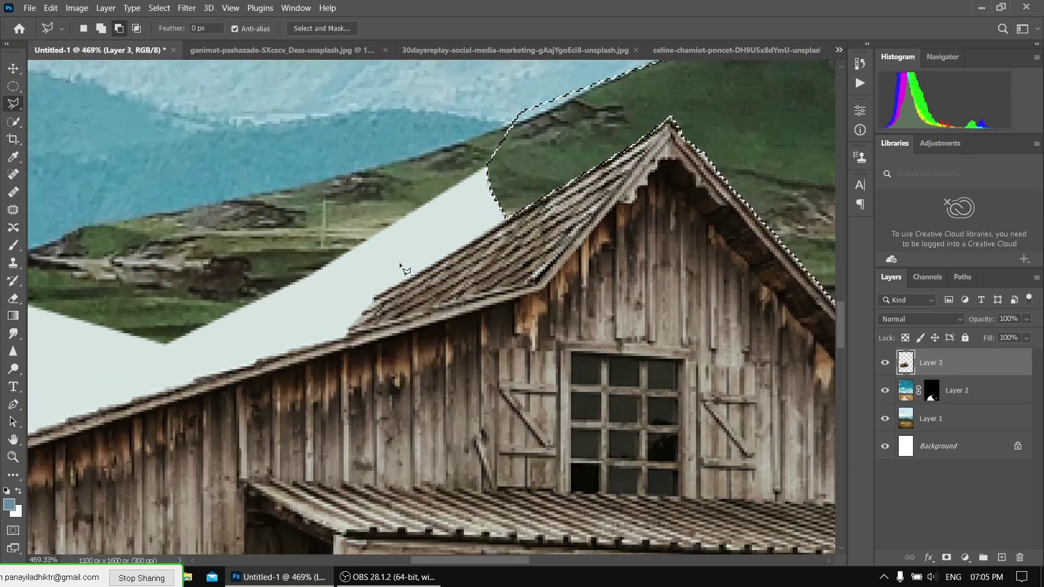
scroll(467, 368, "down", 3)
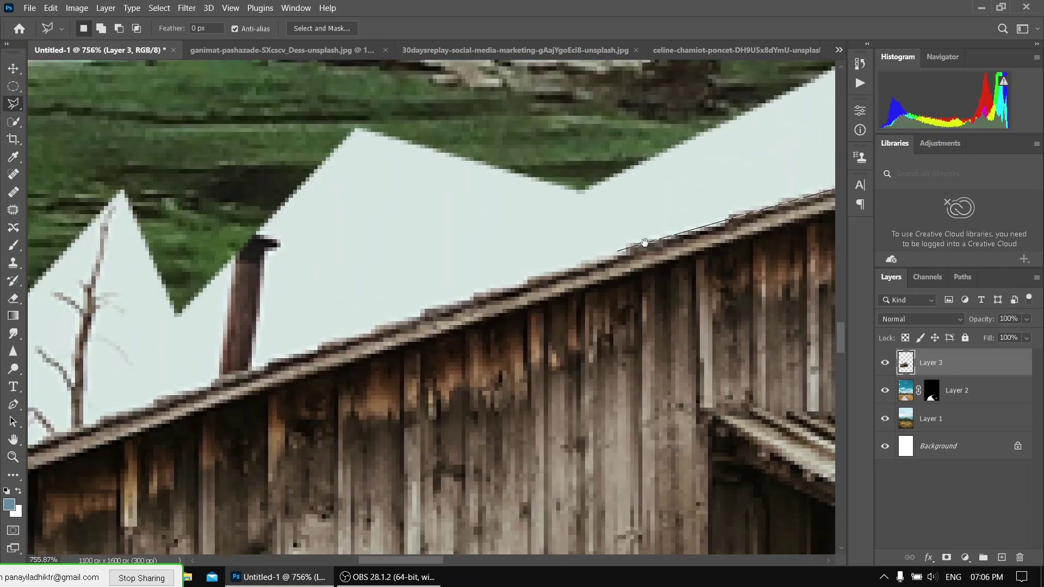
scroll(563, 298, "left", 5)
scroll(471, 407, "down", 5)
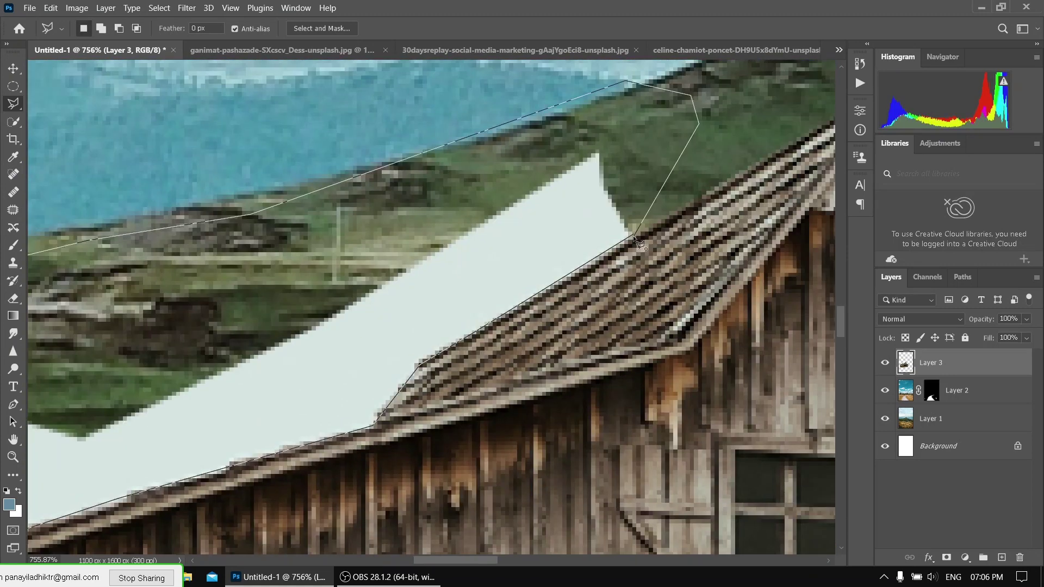
scroll(640, 292, "down", 5)
scroll(326, 298, "up", 5)
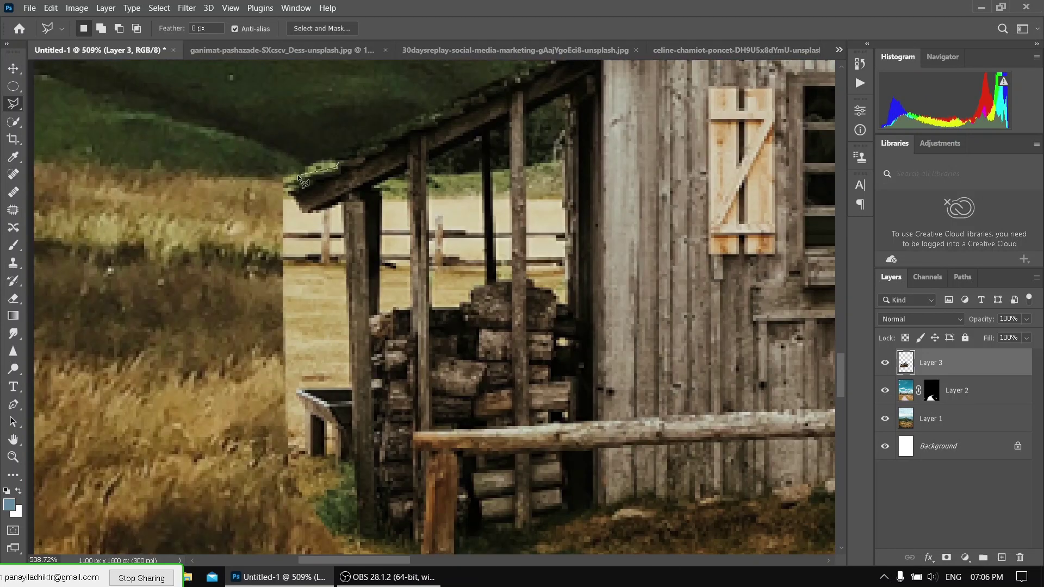
double_click(318, 487)
scroll(318, 487, "down", 3)
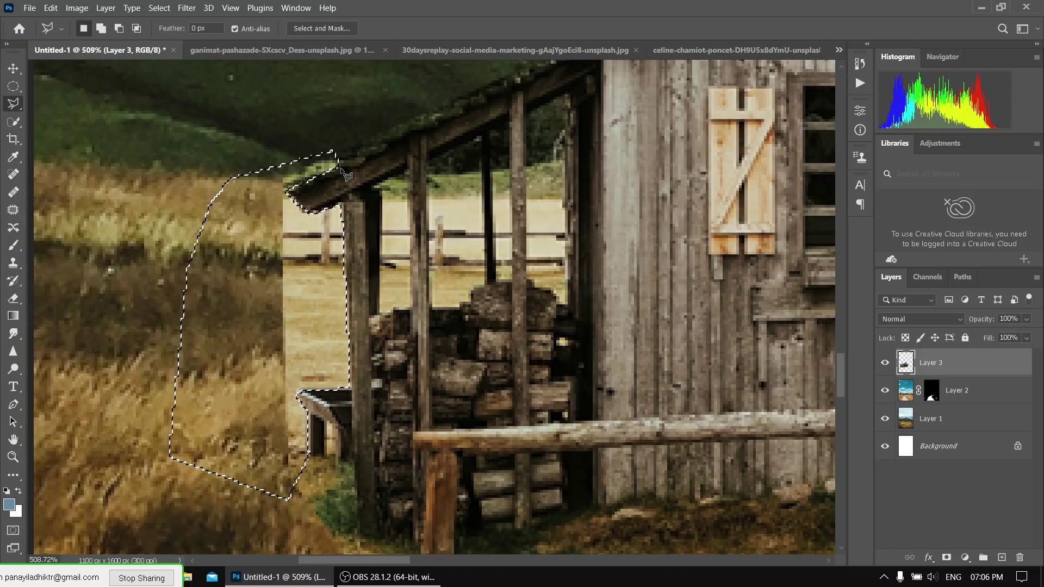
scroll(300, 209, "up", 3)
scroll(300, 209, "up", 2)
key("Delete")
key("ctrl+d")
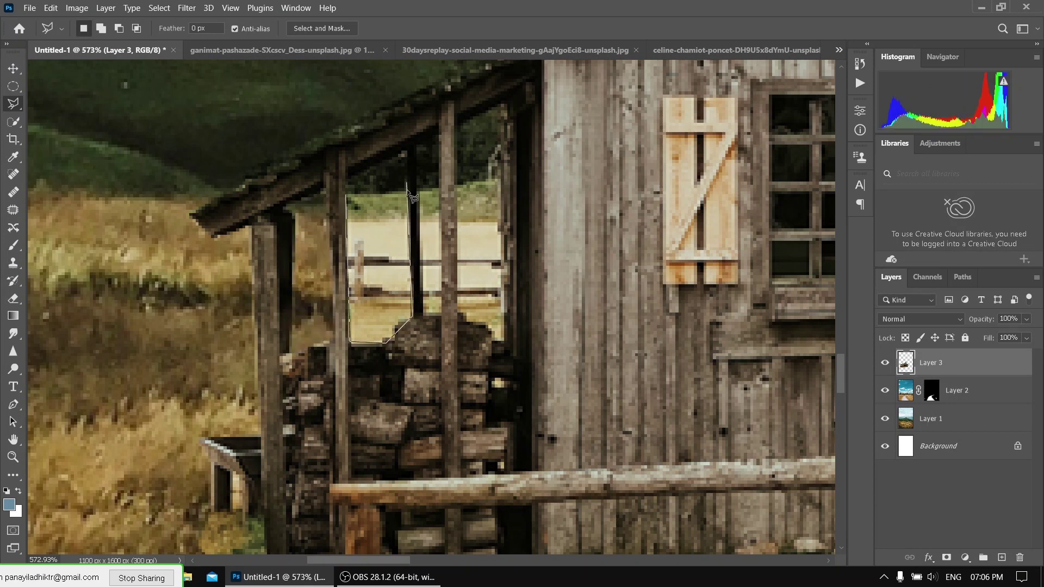
- Delete the background showing through the porch gaps, deselecting after each cut
left_click(412, 196)
key("Delete")
key("ctrl+d")
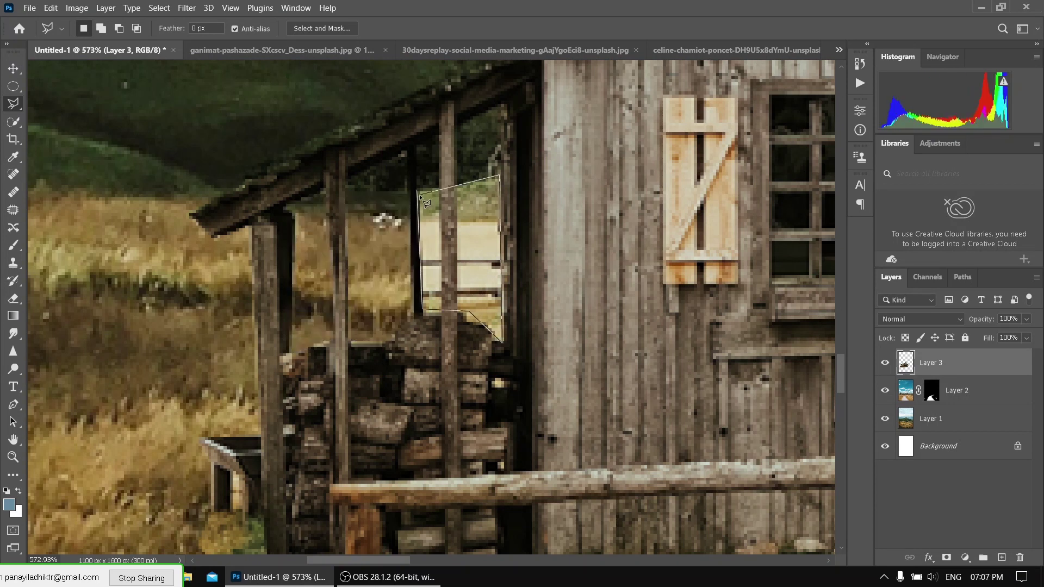
left_click(419, 196)
scroll(419, 196, "down", 3)
scroll(379, 187, "up", 3)
scroll(379, 188, "up", 1)
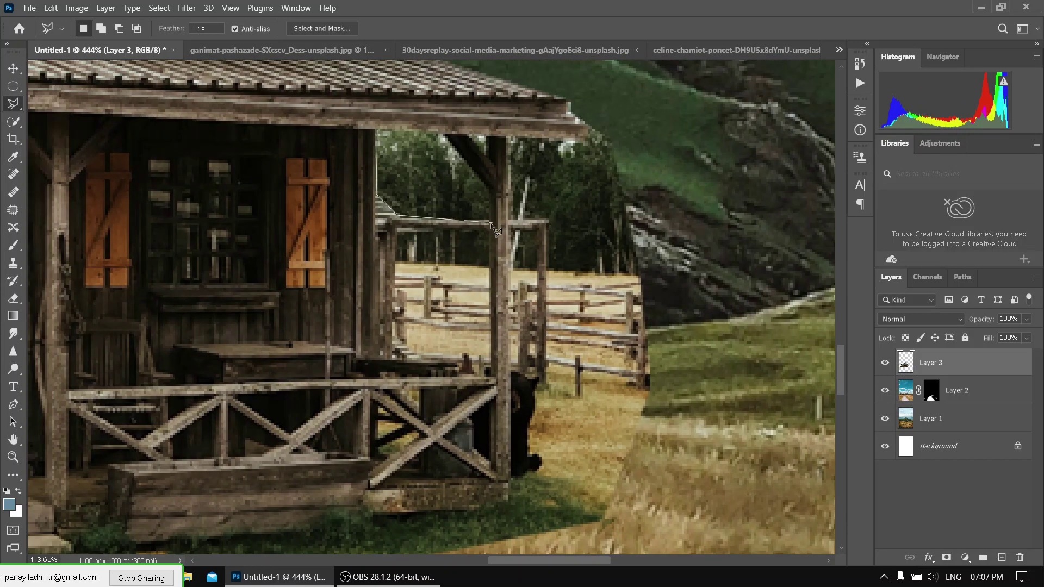
left_click(382, 131)
key("Delete")
key("ctrl+d")
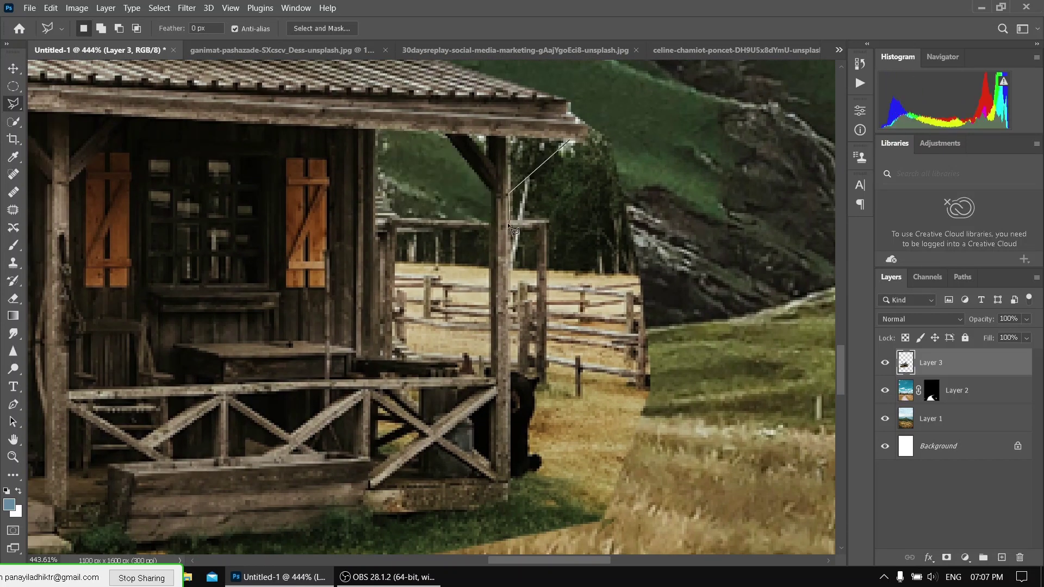
left_click(571, 142)
key("Delete")
key("ctrl+d")
- Clear the remaining background beside the porch posts and roof edge to reveal the hillside
scroll(343, 103, "up", 2)
left_click(355, 97)
key("Delete")
key("ctrl+d")
scroll(355, 98, "down", 3)
scroll(352, 251, "up", 4)
left_click(352, 251)
double_click(531, 240)
key("Delete")
key("ctrl+d")
double_click(613, 309)
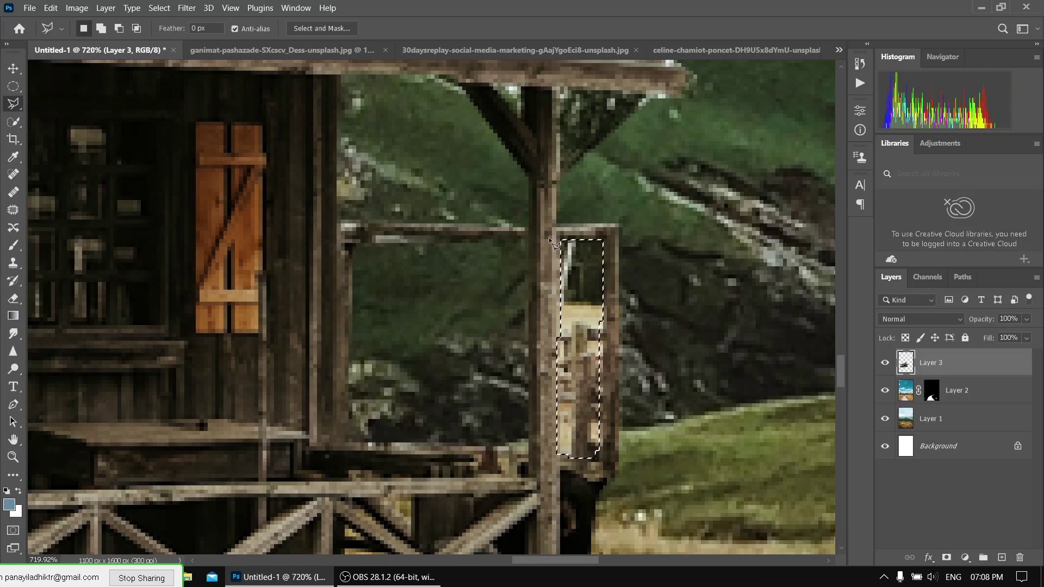
key("Delete")
key("ctrl+d")
scroll(381, 356, "down", 5)
scroll(380, 355, "up", 6)
double_click(350, 242)
key("Delete")
key("ctrl+d")
scroll(350, 242, "down", 5)
scroll(439, 298, "up", 1)
- Try distorting the cabin by its corners, then cancel the distortion
key("ctrl+t")
right_click(439, 299)
left_click(573, 307)
right_click(482, 336)
left_click(511, 107)
left_click_drag(538, 401, 533, 404)
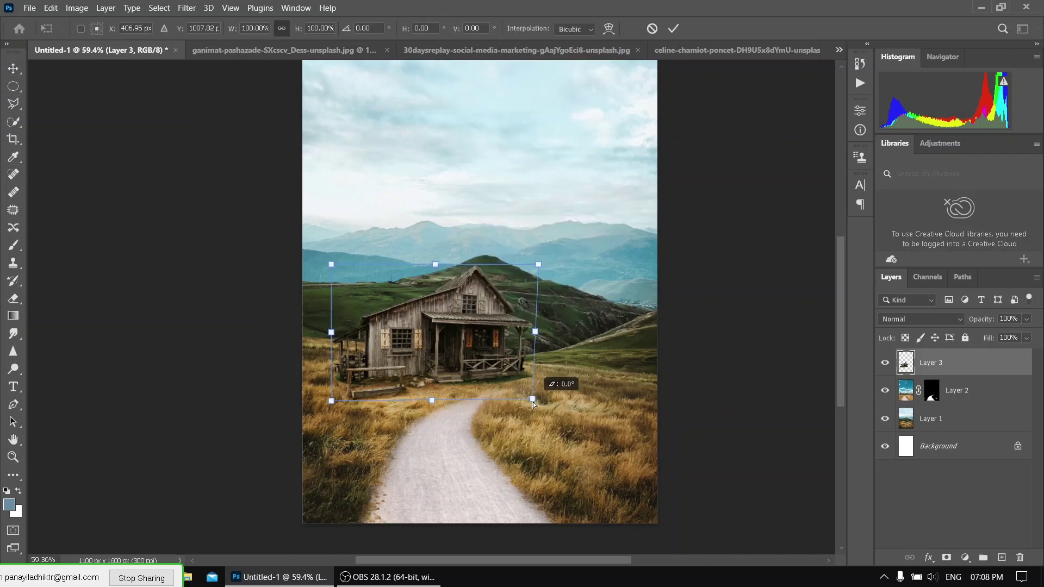
left_click_drag(331, 401, 331, 411)
left_click_drag(331, 265, 334, 266)
left_click_drag(539, 264, 536, 267)
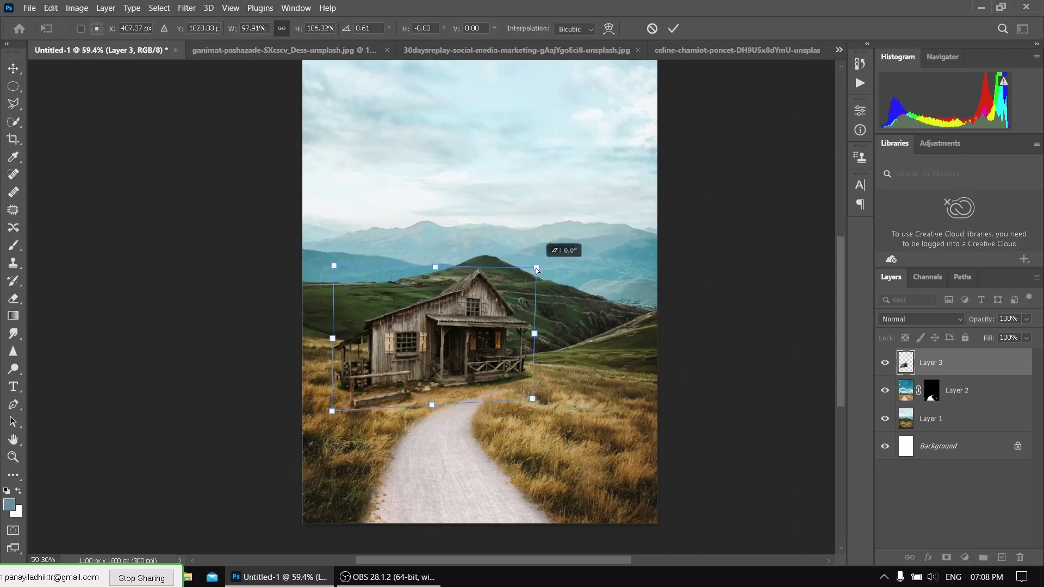
key("Escape")
- Enlarge the cabin slightly and shift it left with a fresh transform
scroll(613, 295, "down", 1)
key("ctrl+t")
left_click_drag(468, 348, 478, 348)
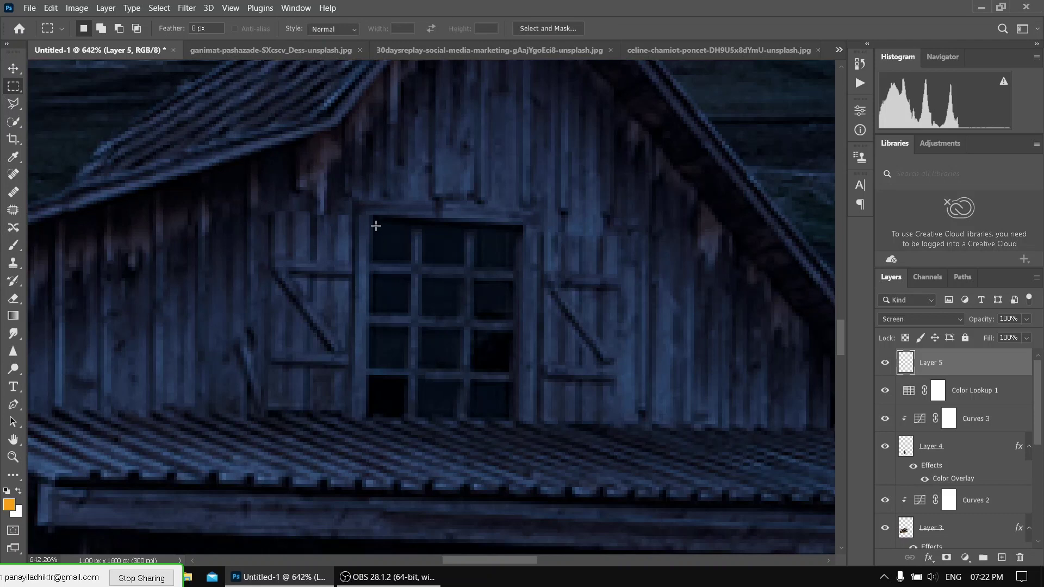
- Select the shuttered side window and paint it orange
left_click_drag(376, 225, 518, 419)
key("b")
left_click(446, 321)
scroll(359, 171, "down", 5, "alt")
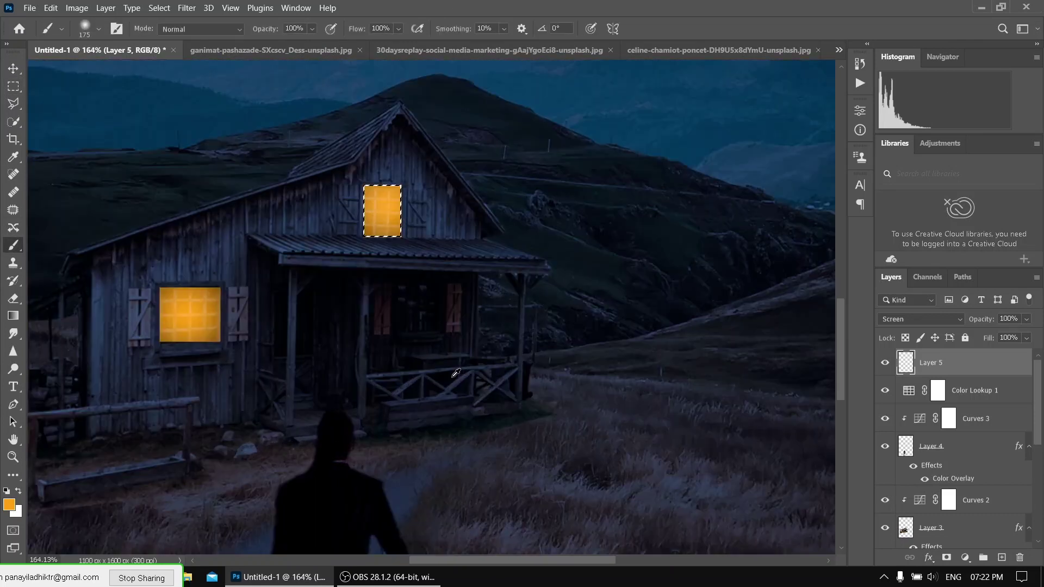
scroll(455, 373, "up", 5)
- Select the left porch window and paint it orange
left_click(13, 86)
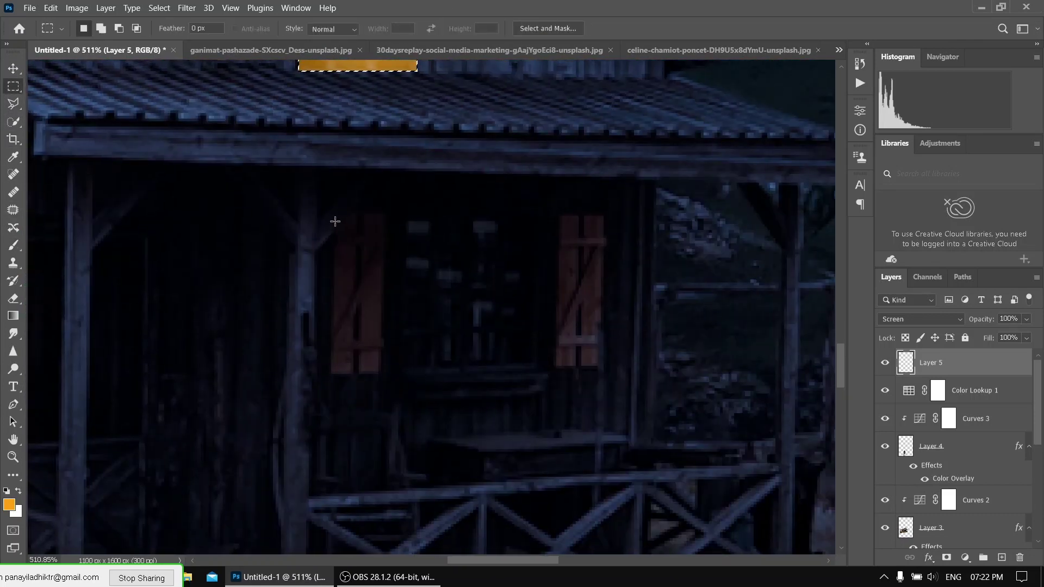
left_click_drag(328, 216, 389, 372)
key("b")
left_click(361, 283)
left_click(13, 86)
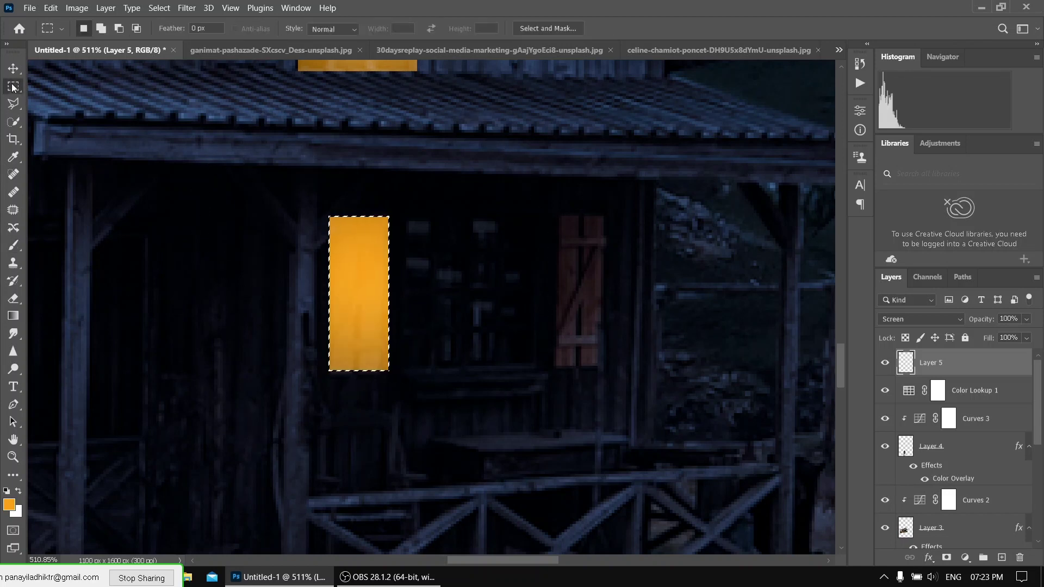
- Paint the second porch window orange and clear the selection
left_click_drag(598, 316, 598, 373)
key("b")
left_click(540, 273)
scroll(598, 245, "down", 5, "alt")
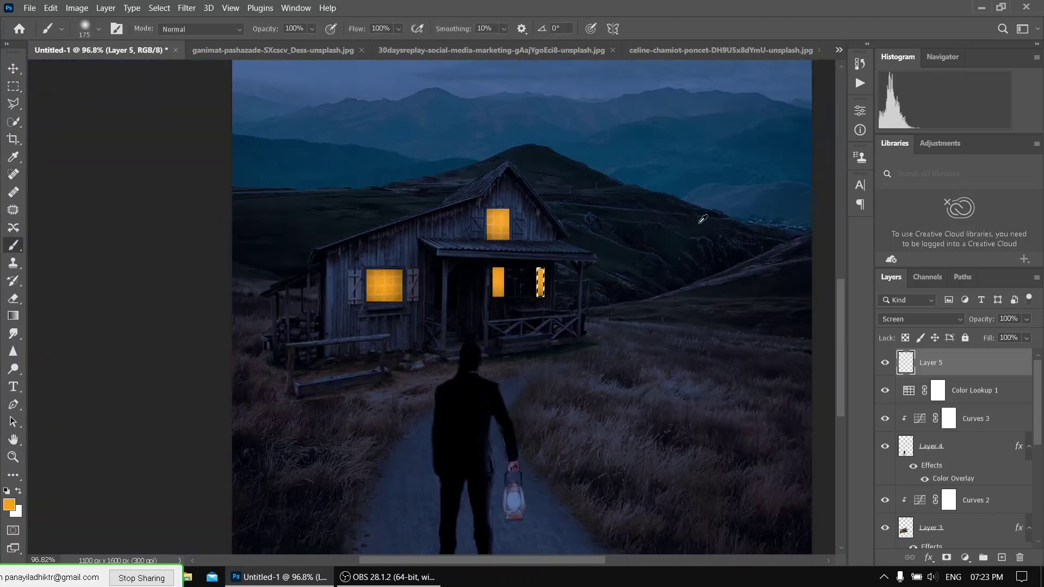
key("v")
scroll(656, 216, "down", 2)
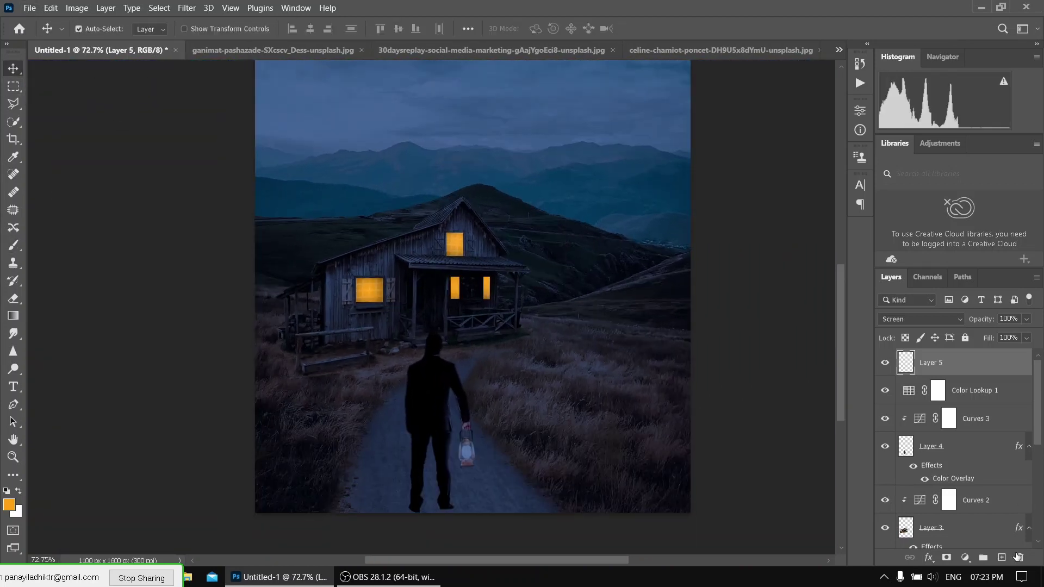
- Add new glow layers, hide the silhouette man layer and paint orange around the left window
left_click(1001, 558)
left_click(886, 474)
key("b")
scroll(405, 293, "up", 1, "alt")
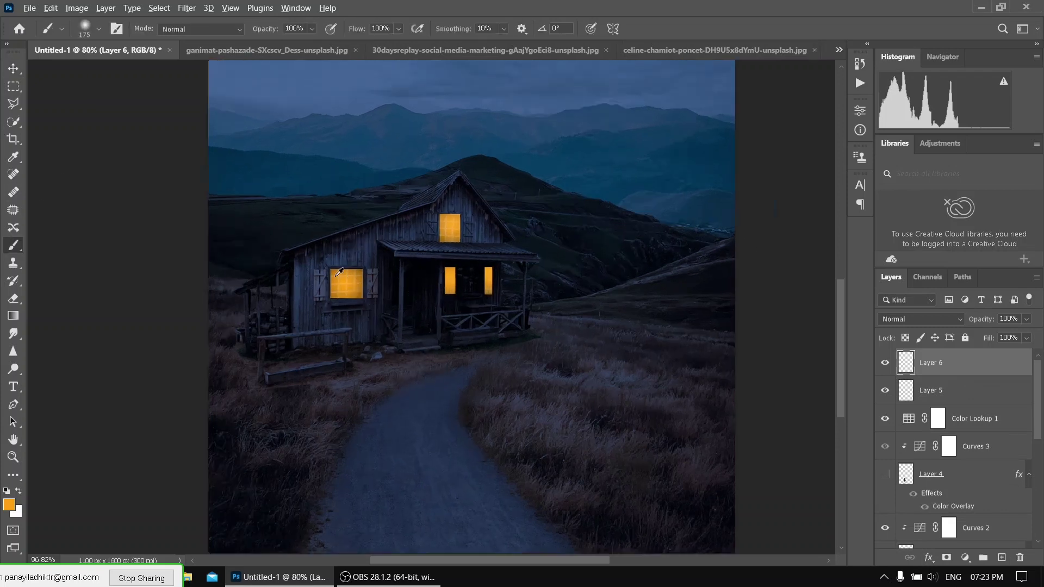
key("ctrl+shift+alt+n")
scroll(397, 273, "up", 6, "alt")
left_click_drag(397, 274, 313, 303)
key("bracketleft")
key("bracketleft")
key("bracketleft")
left_click_drag(432, 185, 432, 352)
- Set Layer 6's blend mode to Overlay
left_click(968, 391)
left_click(921, 319)
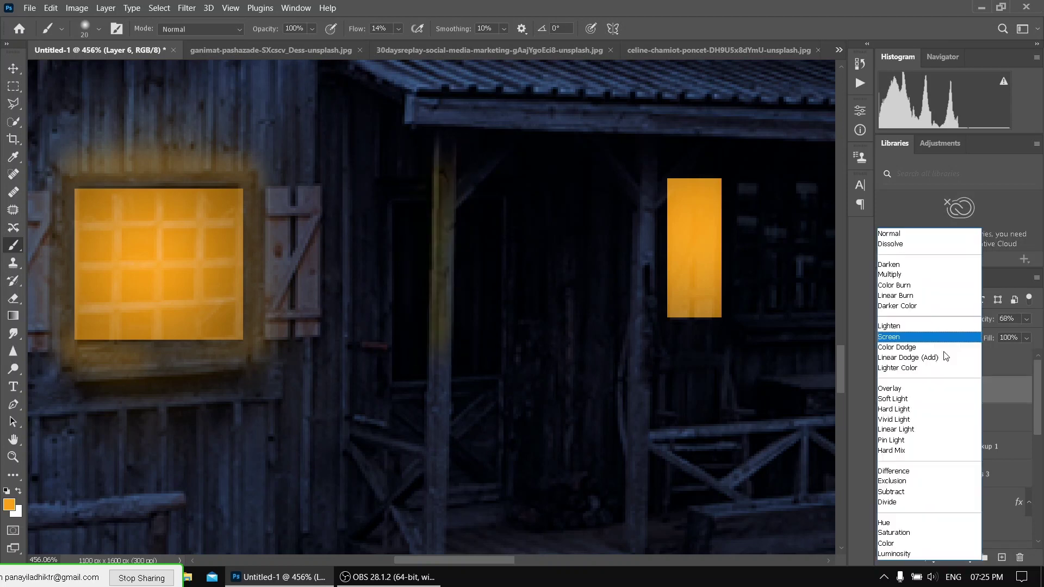
left_click(897, 388)
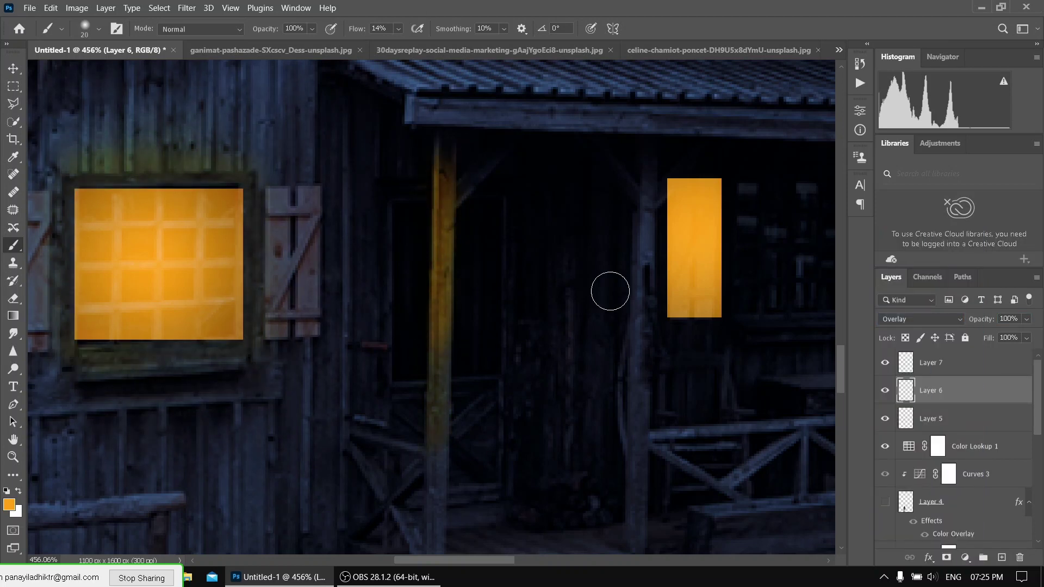
left_click_drag(611, 290, 816, 315)
left_click(931, 362)
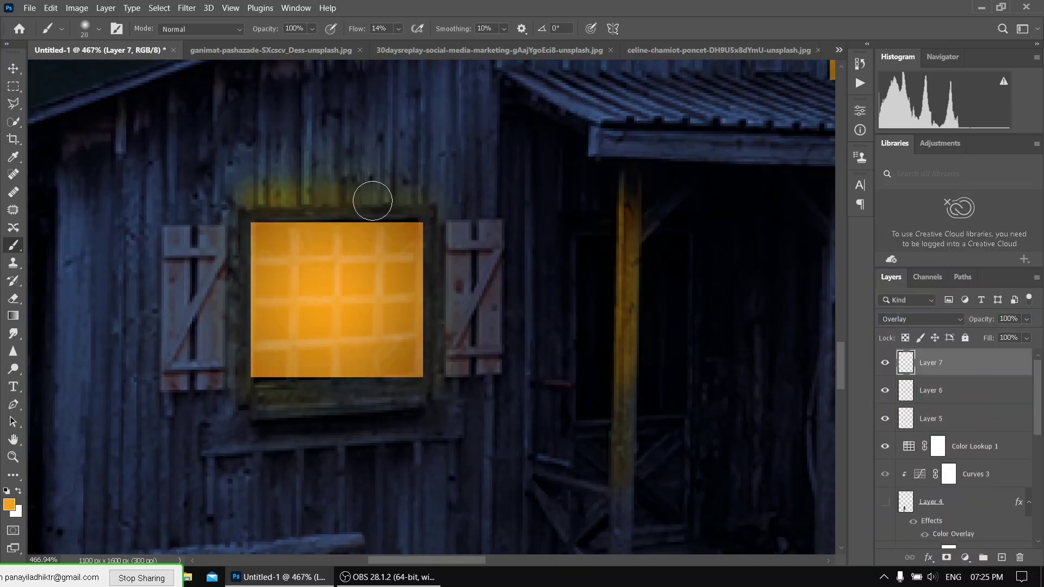
scroll(232, 223, "up", 1)
scroll(237, 474, "down", 5)
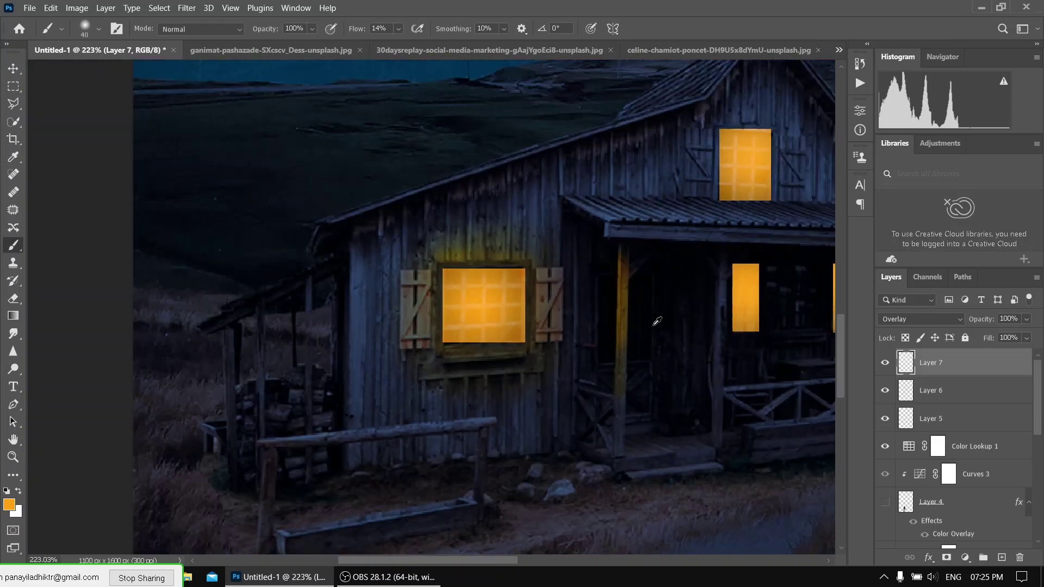
scroll(405, 231, "up", 4)
- Add a mask to Layer 6 and pick orange as the painting colour
key("alt+bracketleft")
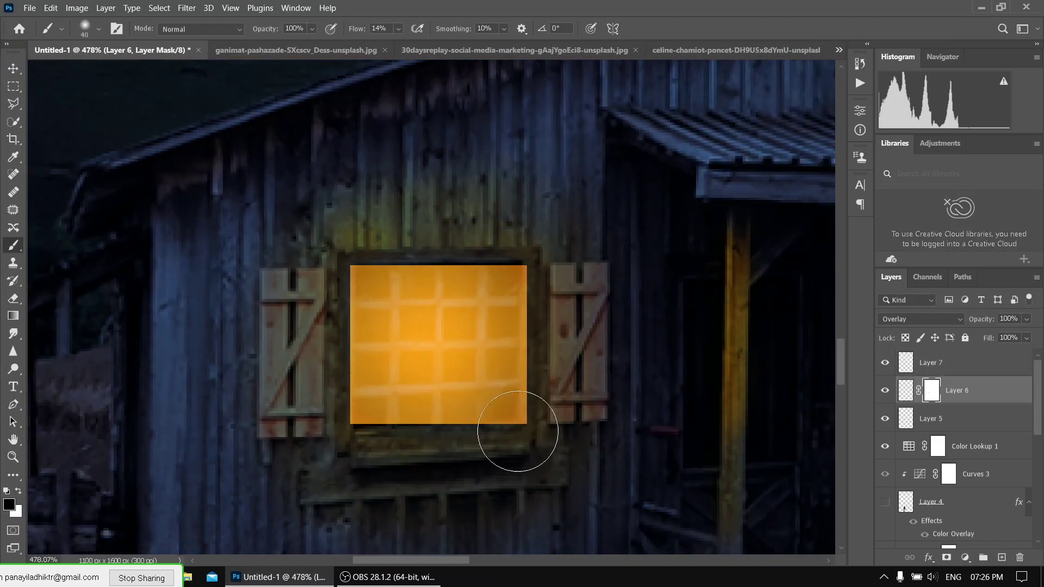
scroll(517, 432, "down", 5)
scroll(497, 320, "up", 3)
scroll(497, 320, "up", 3)
left_click(497, 320, "alt")
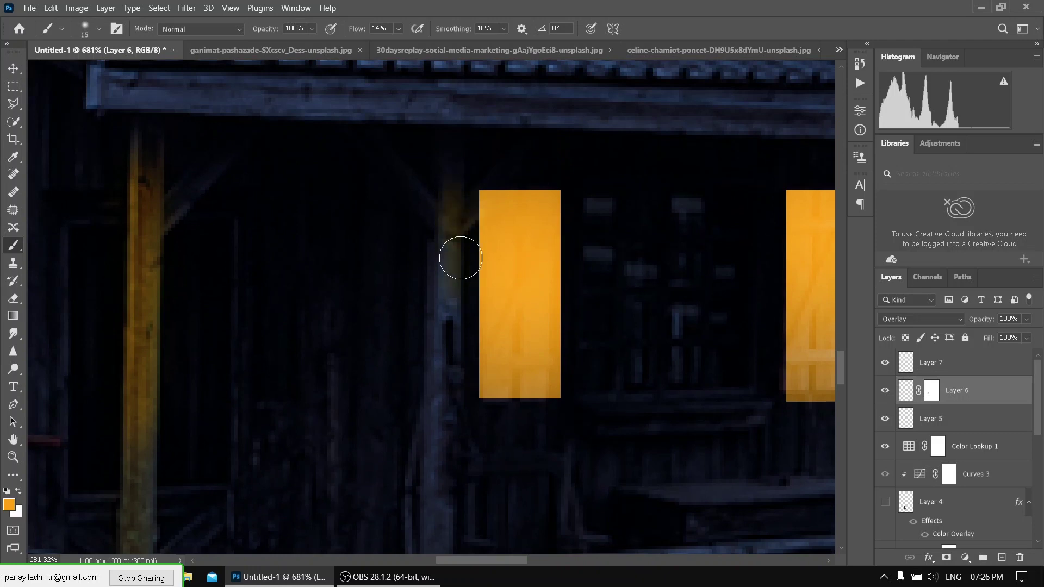
scroll(461, 257, "down", 5)
scroll(580, 326, "up", 2)
scroll(580, 326, "up", 1)
scroll(734, 365, "down", 2)
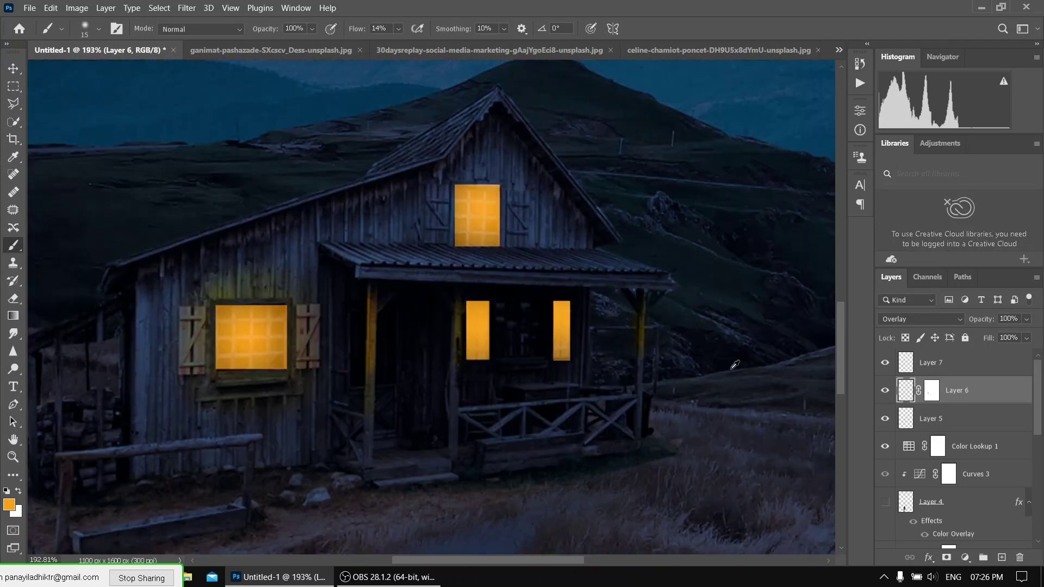
scroll(734, 365, "down", 3)
scroll(734, 365, "down", 1)
- Refine the glow mask, then paint orange glow over porch posts and roof edge with a larger brush
key("ctrl+backslash")
key("d")
scroll(517, 207, "up", 8)
scroll(516, 208, "up", 1)
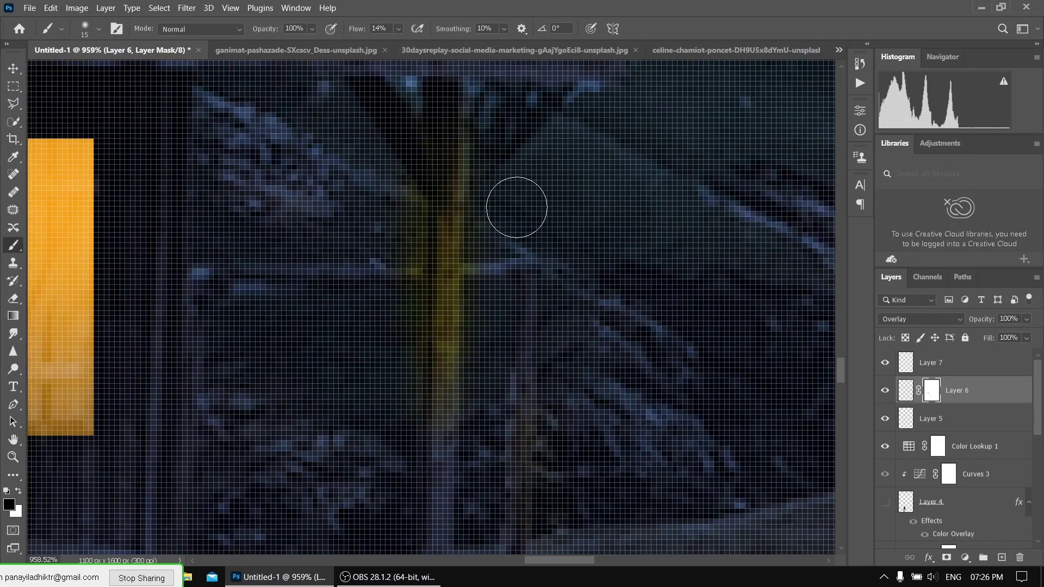
scroll(399, 288, "down", 8)
key("ctrl+2")
scroll(461, 253, "up", 2)
scroll(461, 252, "up", 1)
key("bracketright")
key("bracketright")
key("bracketright")
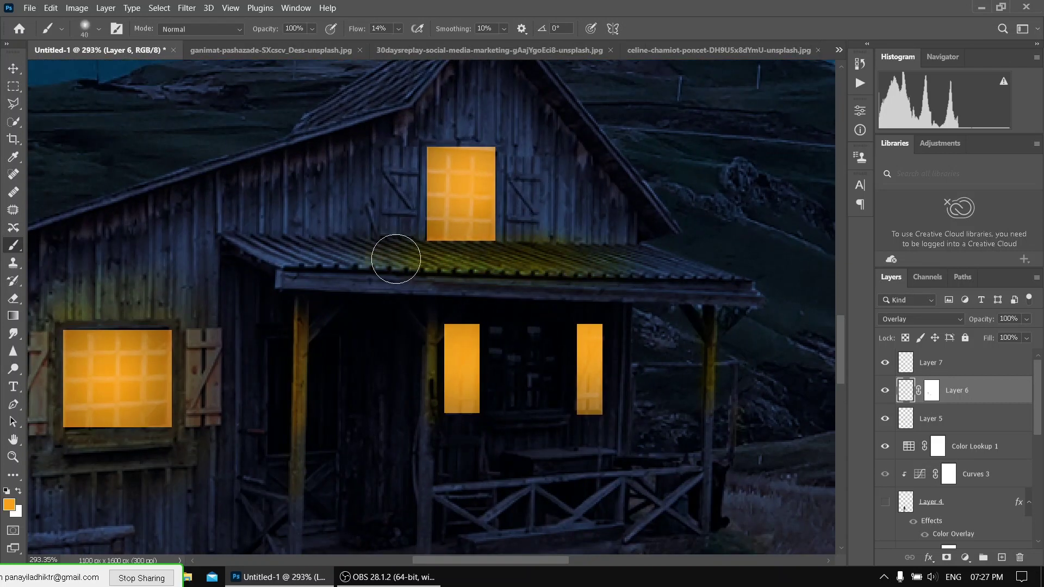
scroll(526, 235, "down", 4)
scroll(580, 198, "up", 3)
scroll(581, 198, "up", 1)
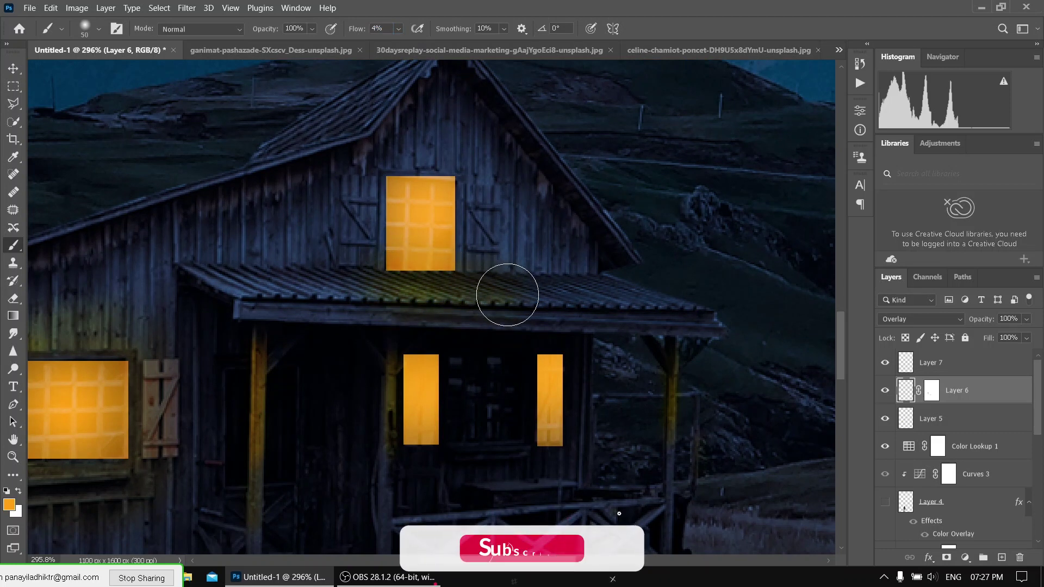
scroll(704, 215, "up", 1)
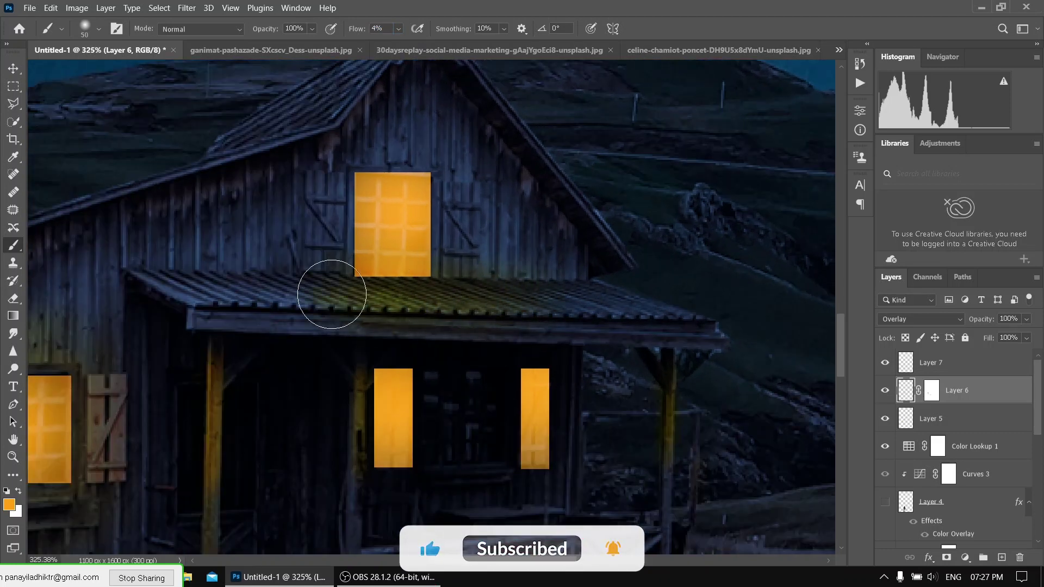
scroll(700, 332, "down", 5)
scroll(730, 319, "down", 1)
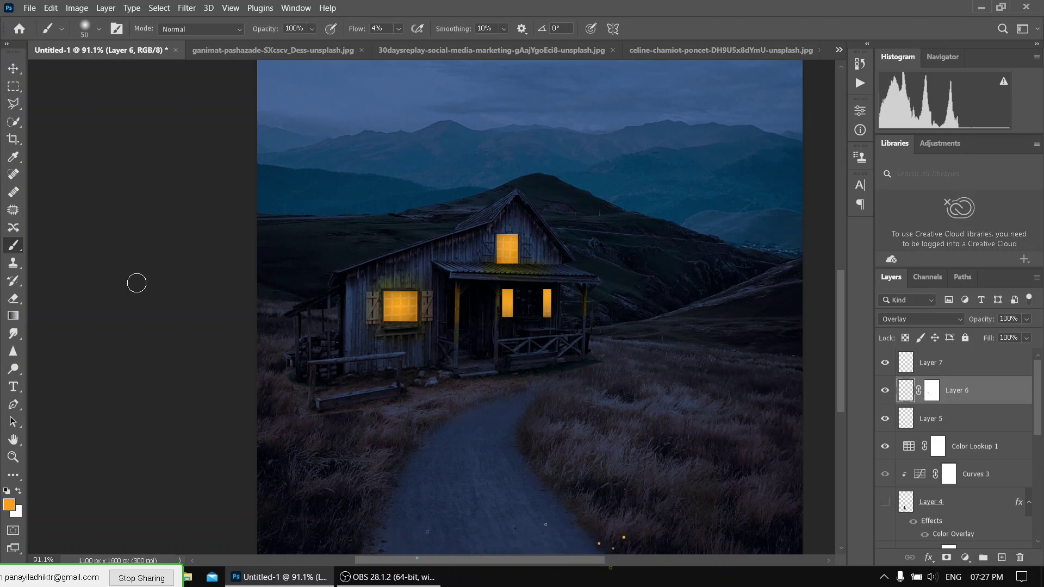
scroll(342, 312, "up", 6)
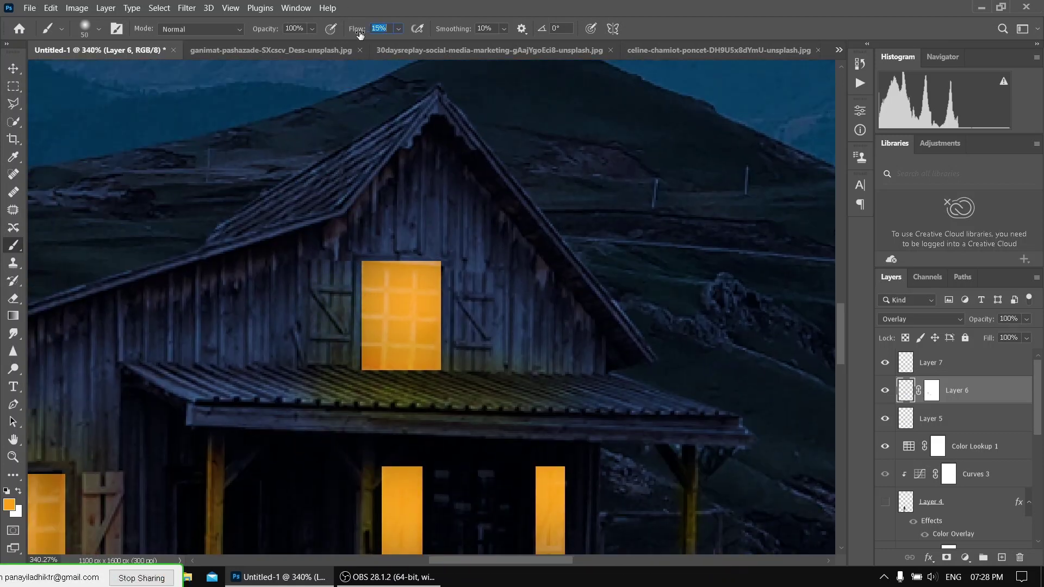
scroll(646, 330, "down", 2)
scroll(646, 330, "down", 3)
- On Layer 7, paint orange light over the grass on both sides of the path with a bigger brush
scroll(620, 322, "down", 1)
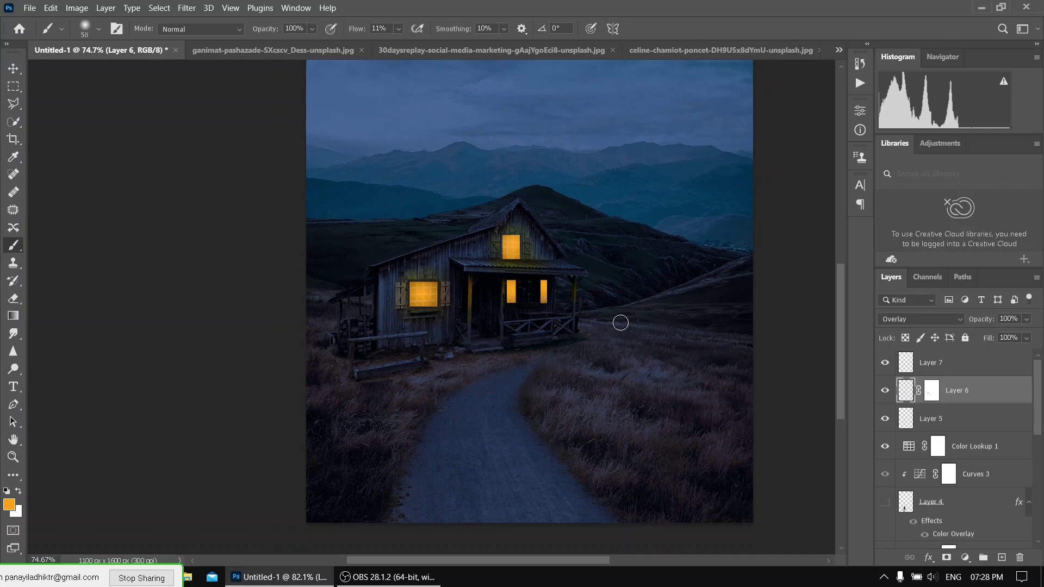
scroll(620, 322, "down", 1)
left_click(998, 363)
scroll(487, 394, "up", 1)
key("bracketright")
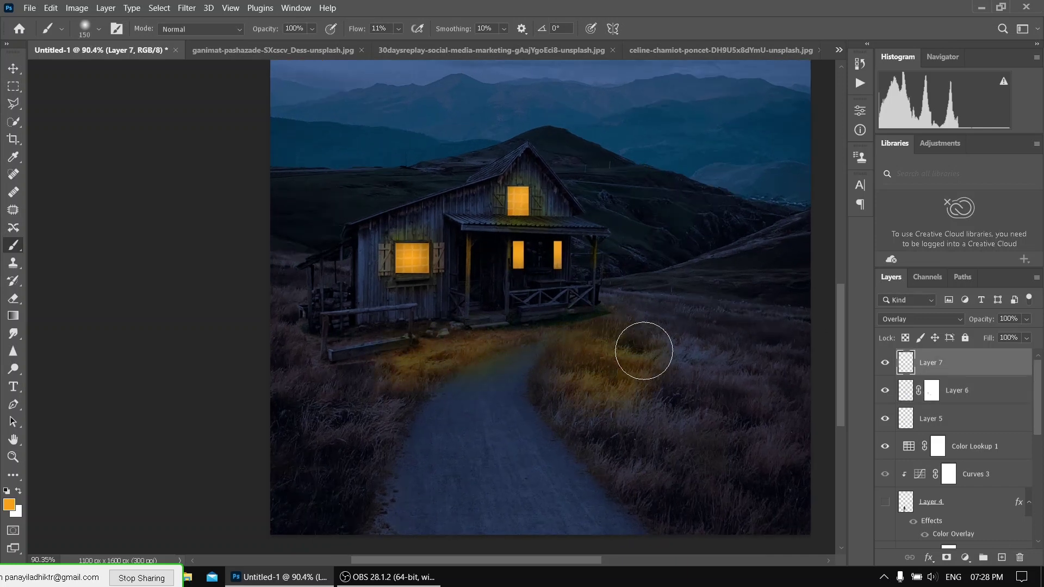
scroll(506, 381, "down", 2)
scroll(544, 359, "down", 1)
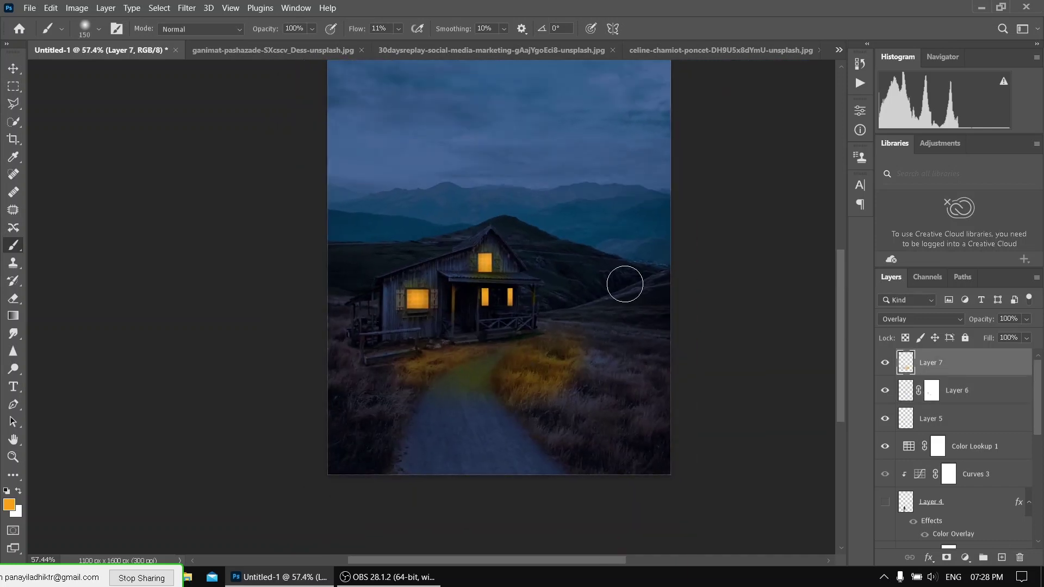
scroll(435, 308, "up", 1)
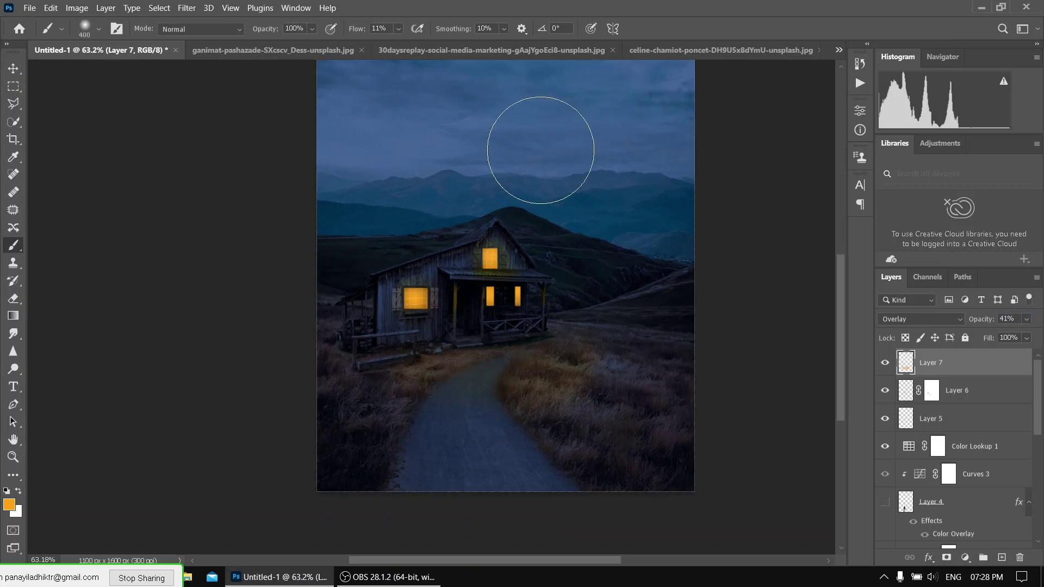
scroll(770, 253, "down", 1)
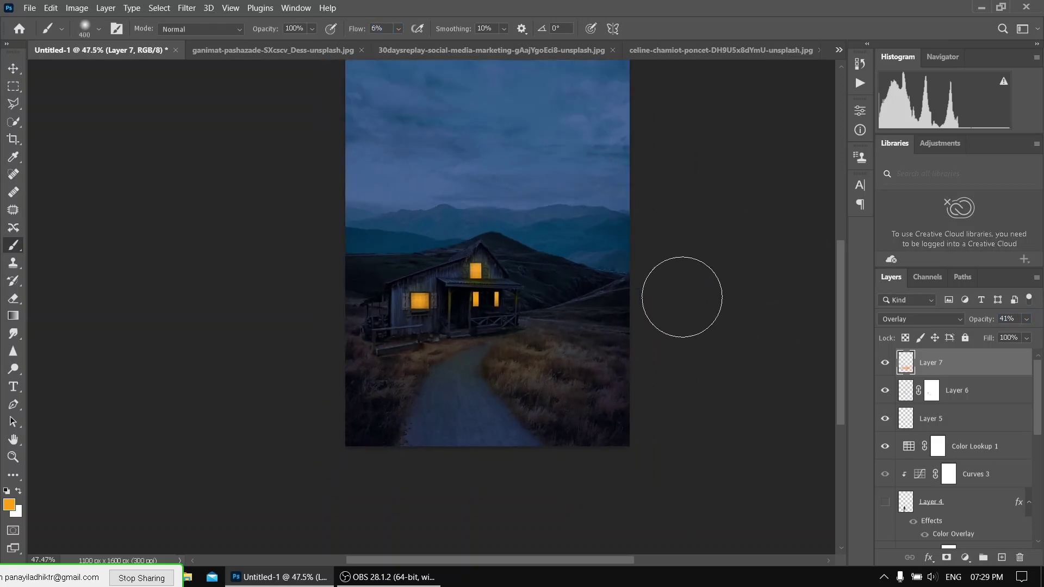
scroll(683, 296, "up", 1)
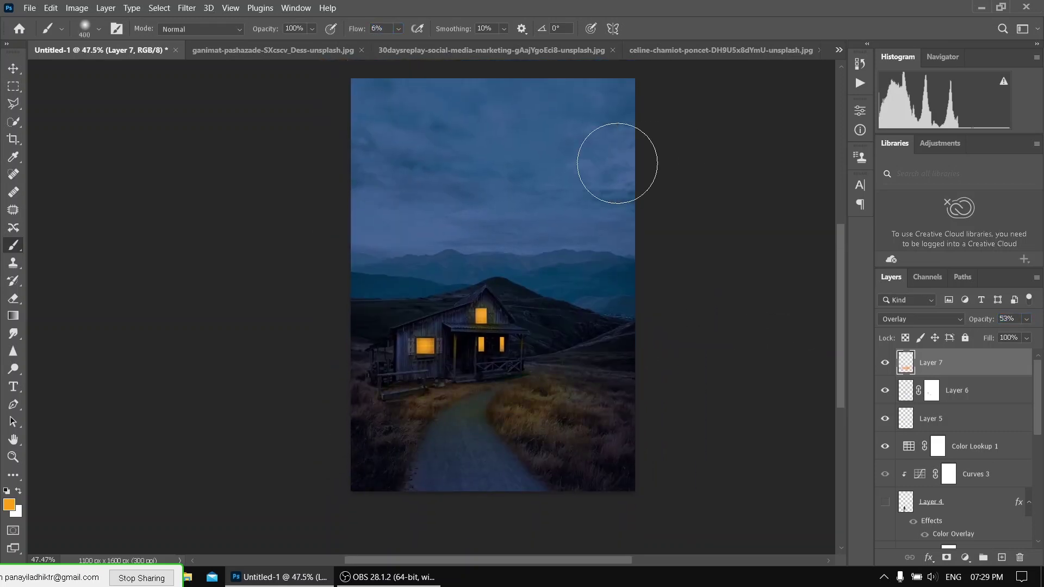
scroll(458, 364, "up", 10)
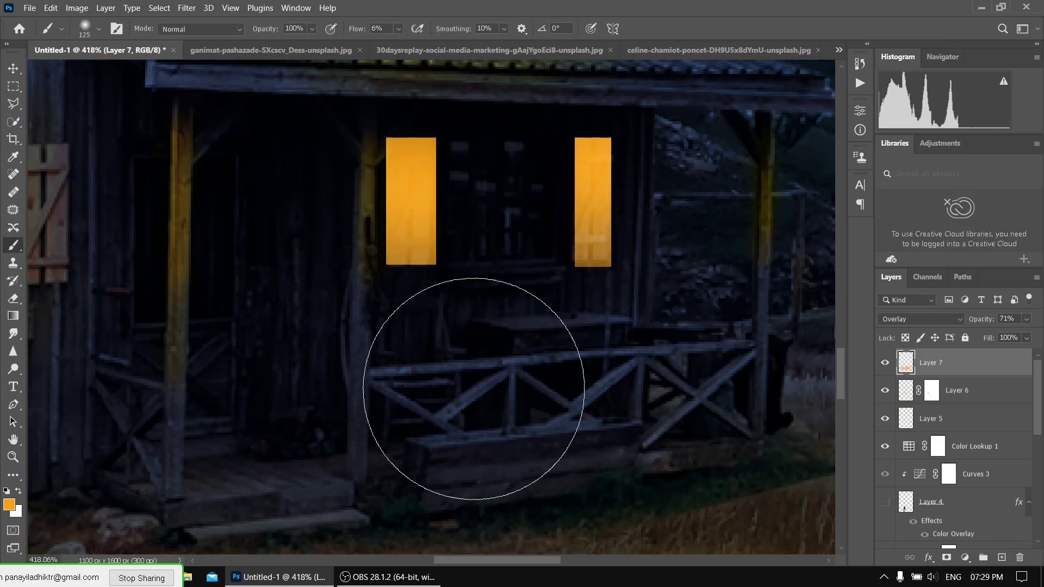
- Paint orange glow along the porch railing with a smaller brush
key("alt+bracketleft")
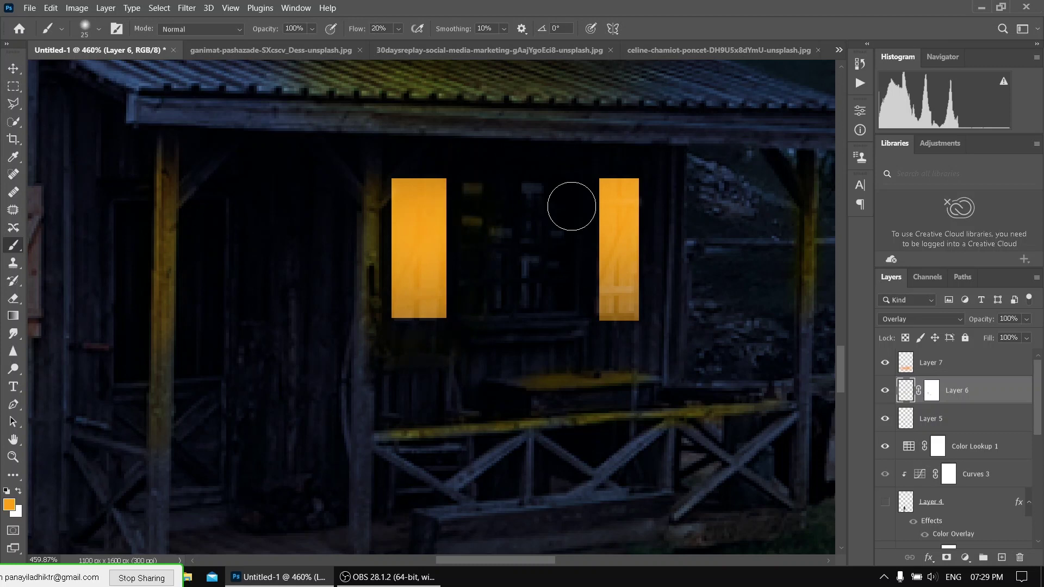
scroll(572, 206, "down", 6)
scroll(626, 272, "down", 2)
scroll(694, 361, "down", 2)
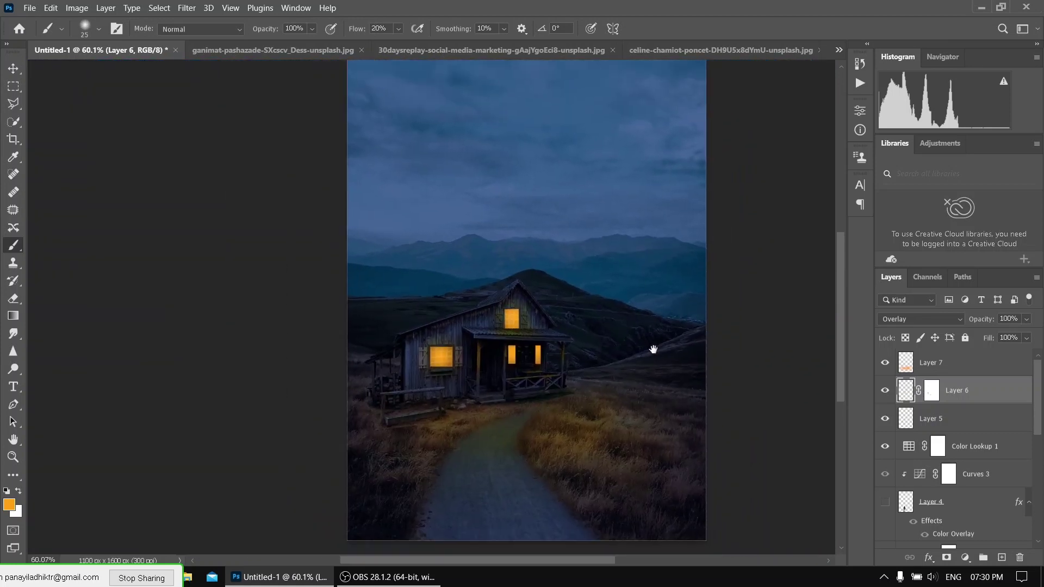
scroll(653, 350, "down", 1)
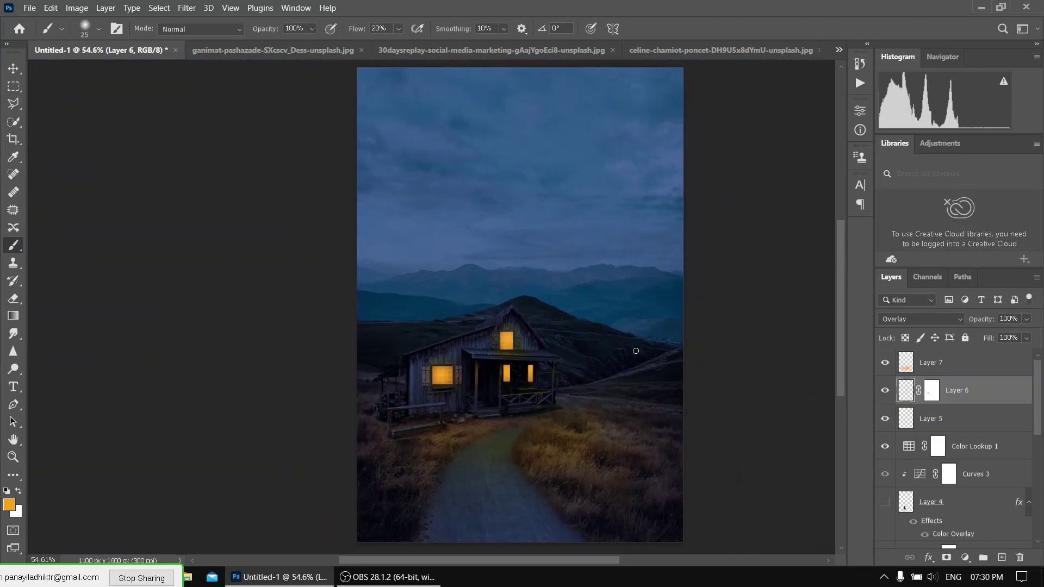
- Add a Brightness/Contrast adjustment to Layer 1 with Contrast at -36
scroll(957, 462, "down", 3)
left_click(966, 557)
left_click(983, 358)
left_click_drag(763, 210, 739, 215)
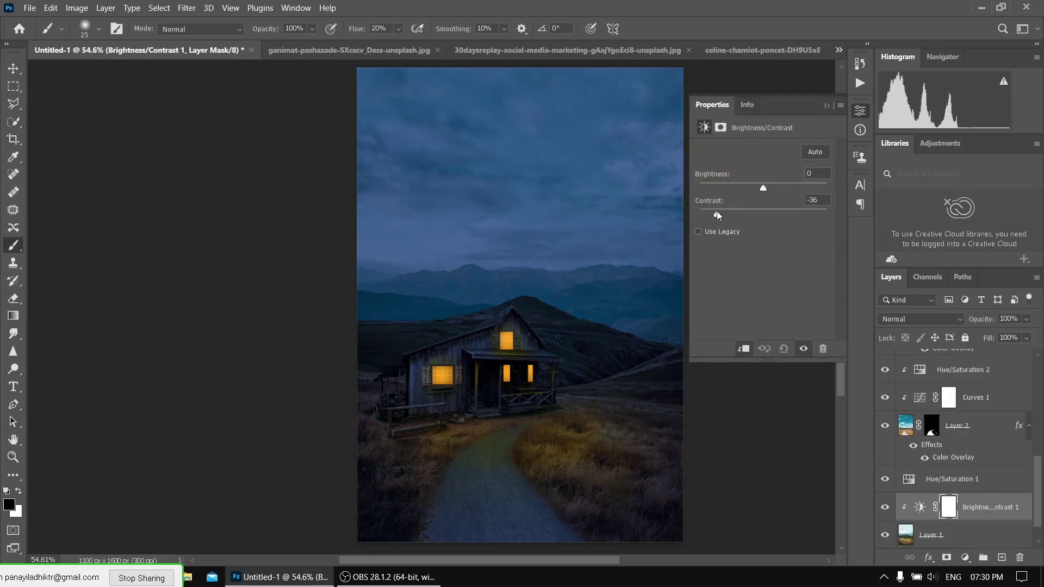
scroll(722, 251, "down", 2)
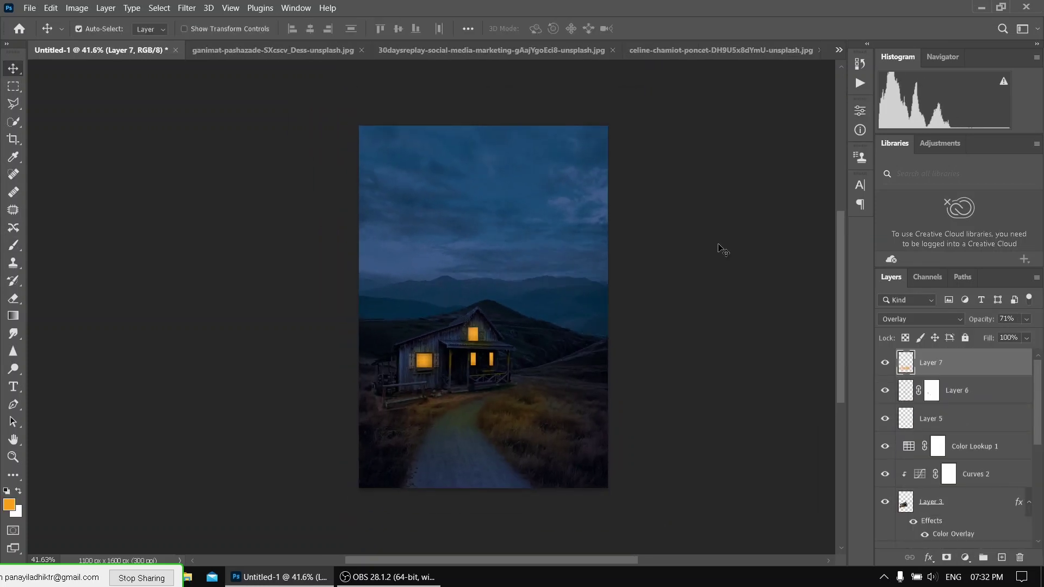
left_click_drag(577, 268, 578, 275)
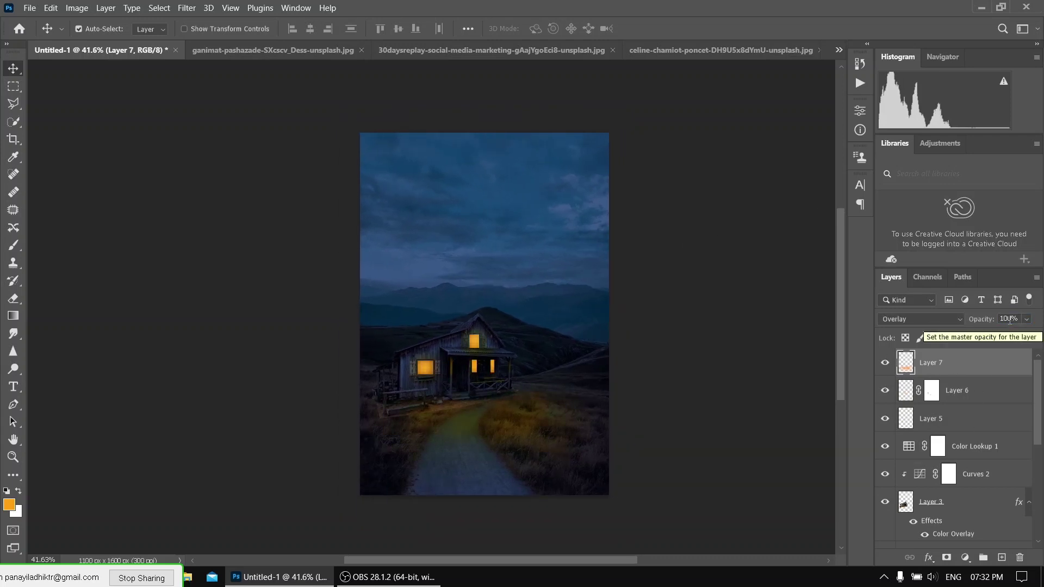
- Set the Warming Filter (85) photo filter density to 62%
left_click(710, 200)
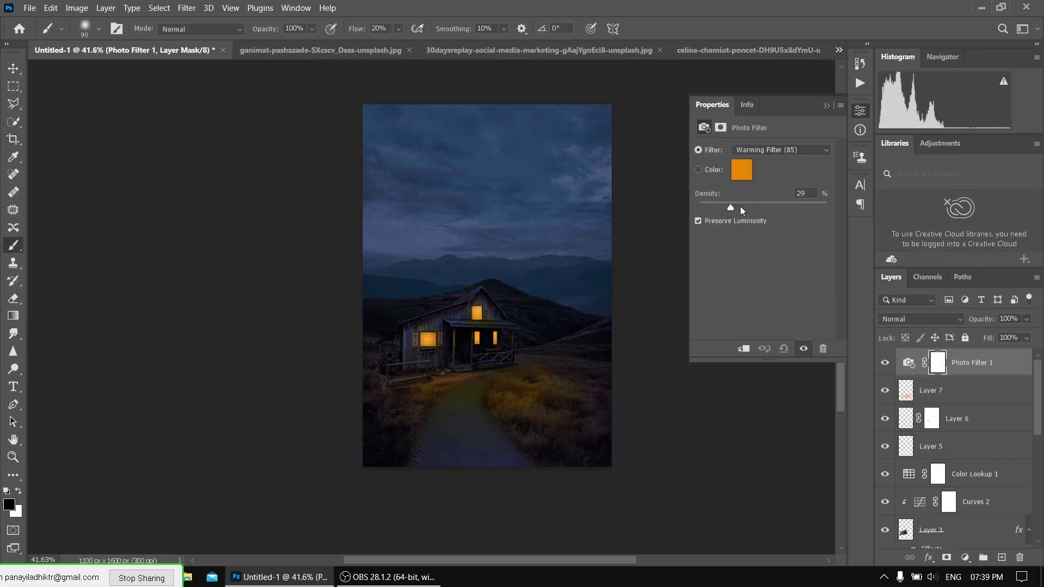
mouse_move(768, 212)
left_mouse_down()
mouse_move(811, 212)
mouse_move(779, 216)
left_mouse_up()
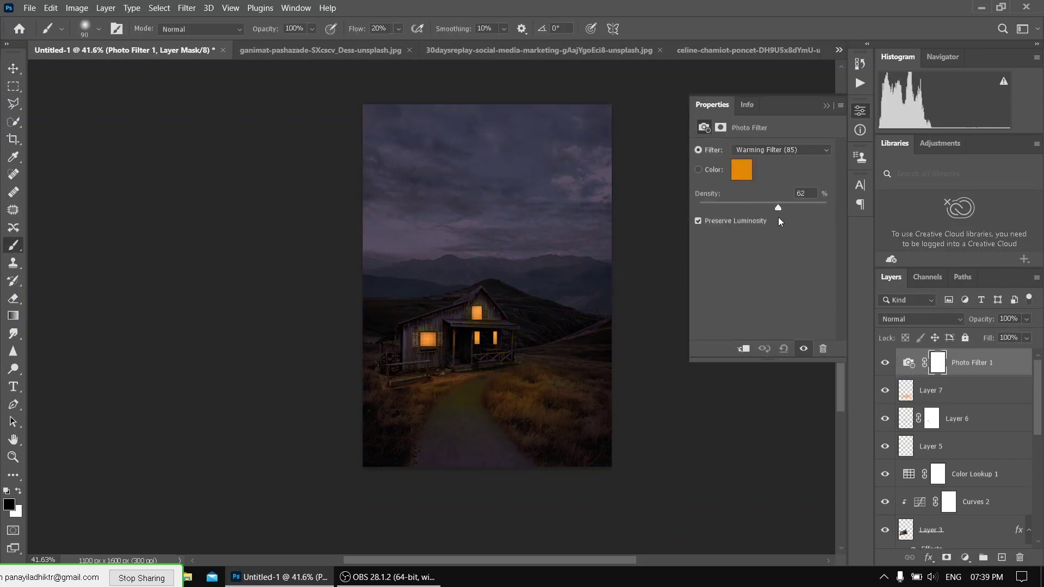
left_click(725, 149)
- Flatten the image and duplicate it as Layer 1
right_click(994, 458)
left_click(707, 432)
key("ctrl+j")
left_click(199, 8)
left_click(217, 87)
- Set Camera Raw Highlights +96, Shadows -100 and Temperature +2
mouse_move(763, 290)
left_mouse_down()
mouse_move(834, 290)
mouse_move(825, 292)
left_mouse_up()
scroll(415, 268, "down", 2)
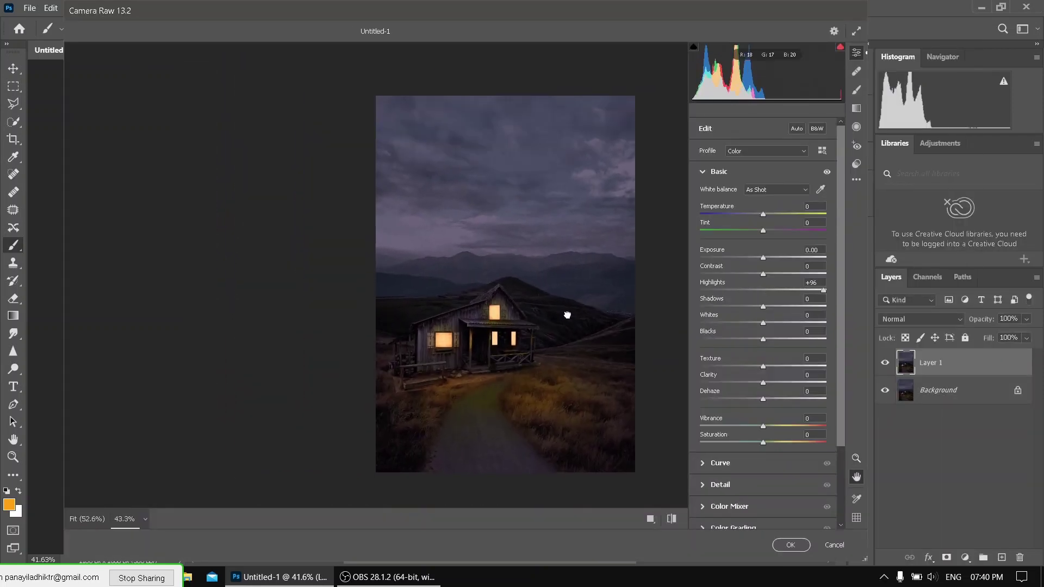
left_click_drag(763, 306, 700, 306)
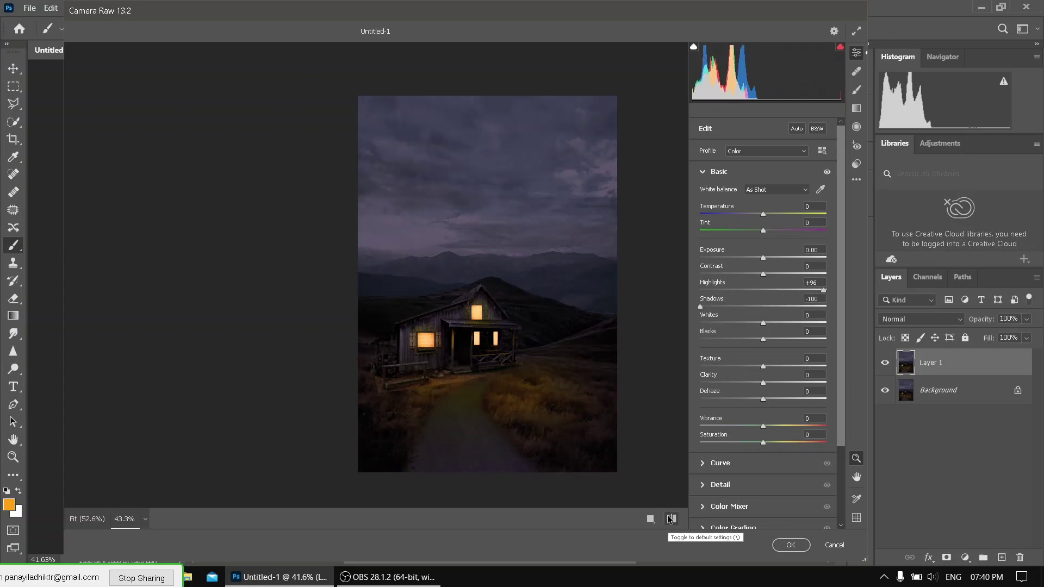
scroll(516, 317, "up", 2)
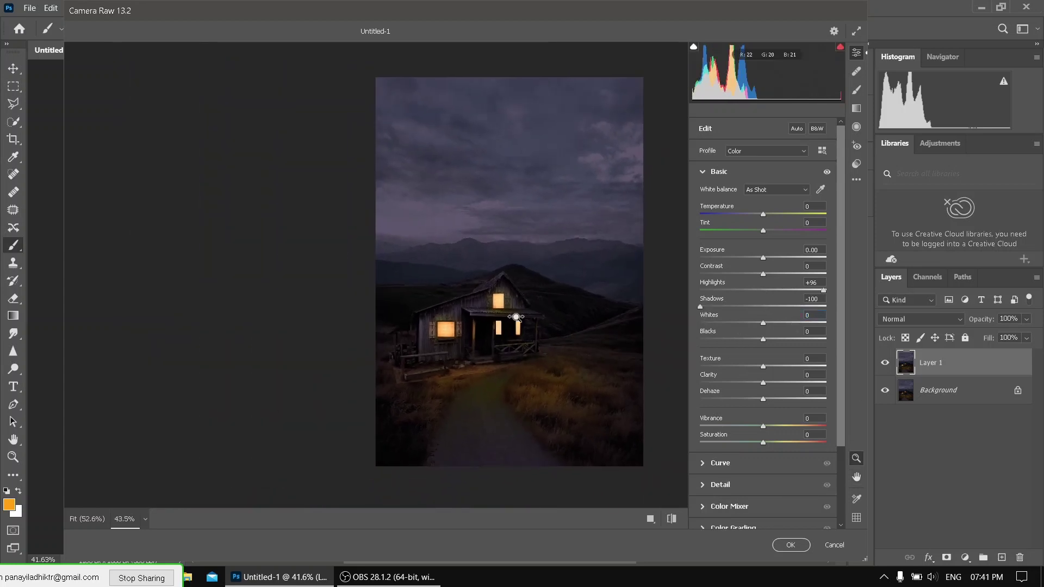
scroll(516, 317, "down", 1)
left_click_drag(763, 214, 764, 215)
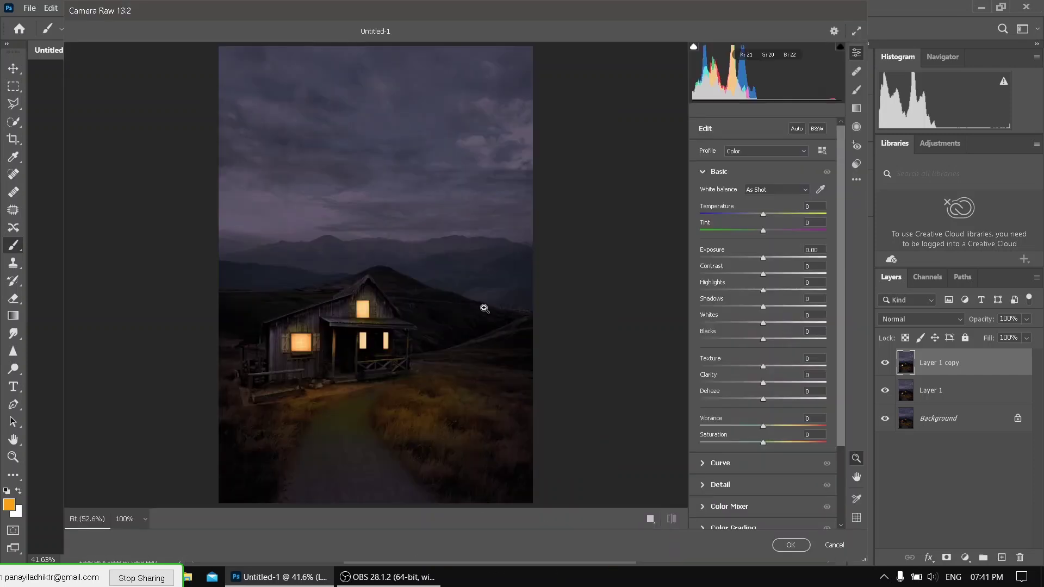
- Apply the PD02 Red preset and commit the Camera Raw grade
left_click(856, 163)
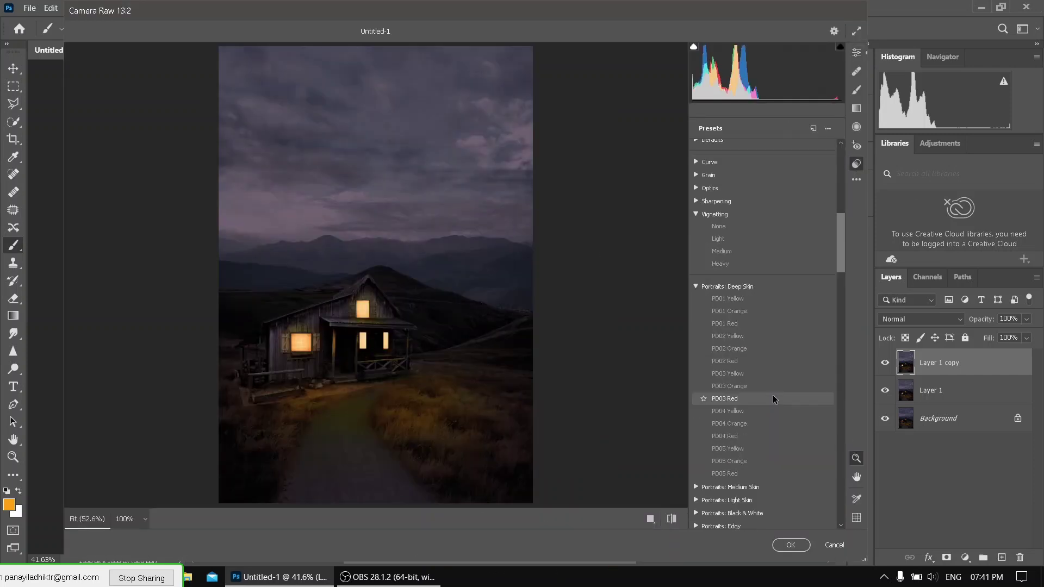
left_click(758, 359)
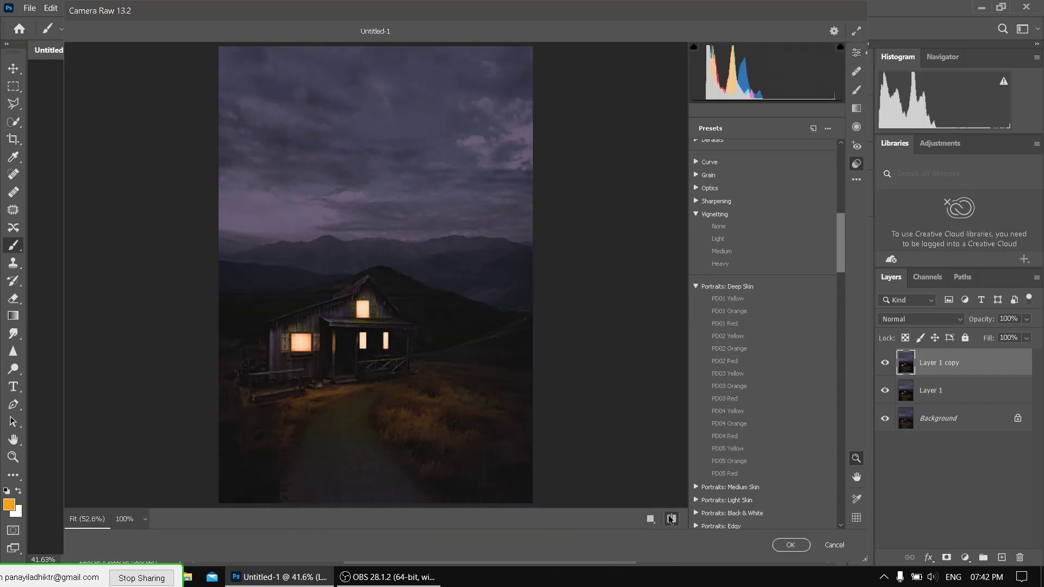
left_click(791, 545)
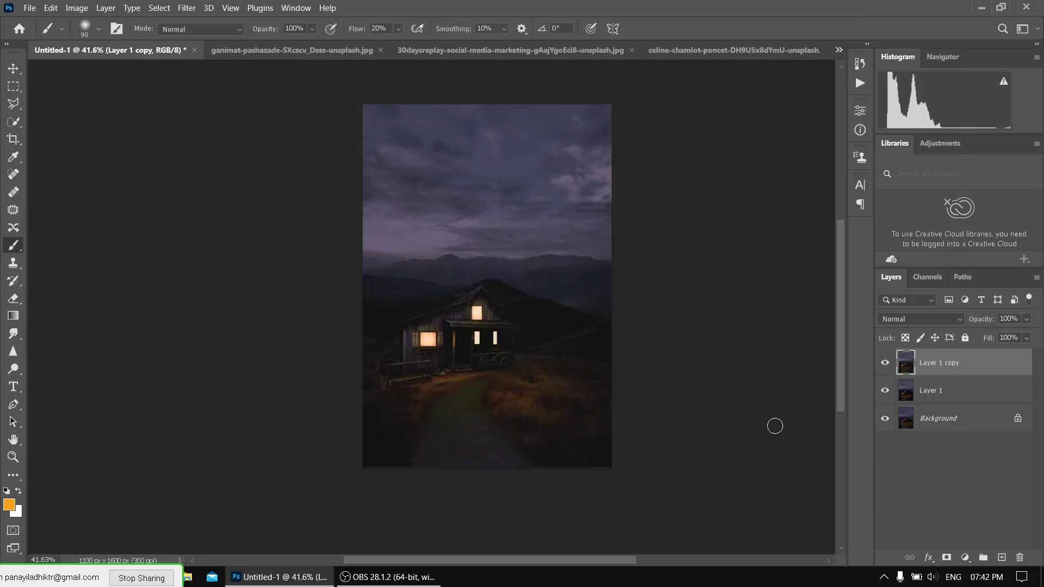